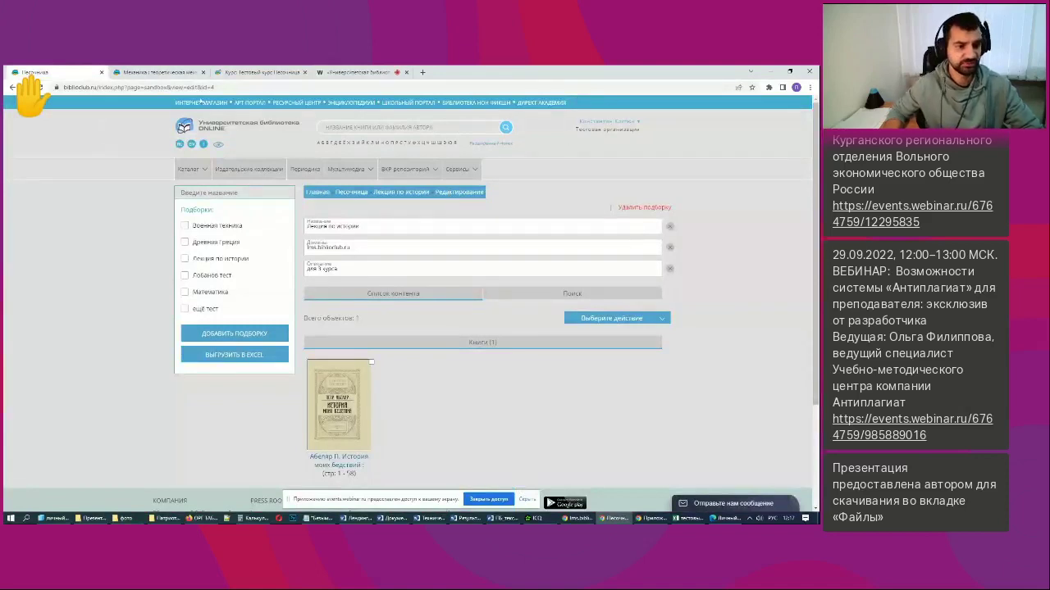
Go from the УГС ВО catalogue to the Песочница service page and review its summary statistics and short description.
mouse_move(195, 175)
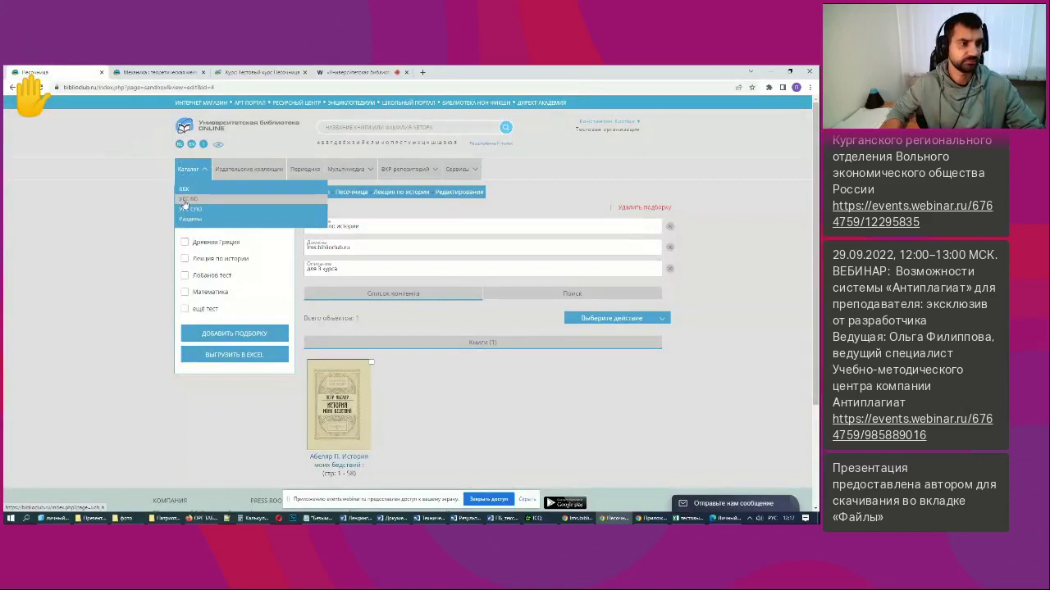
left_click(186, 200)
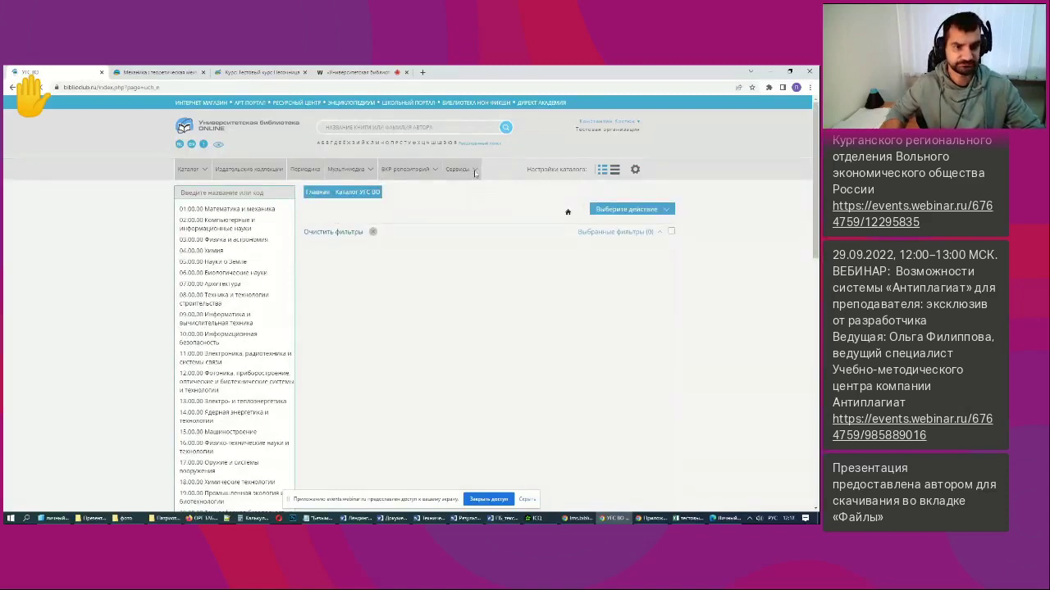
mouse_move(473, 173)
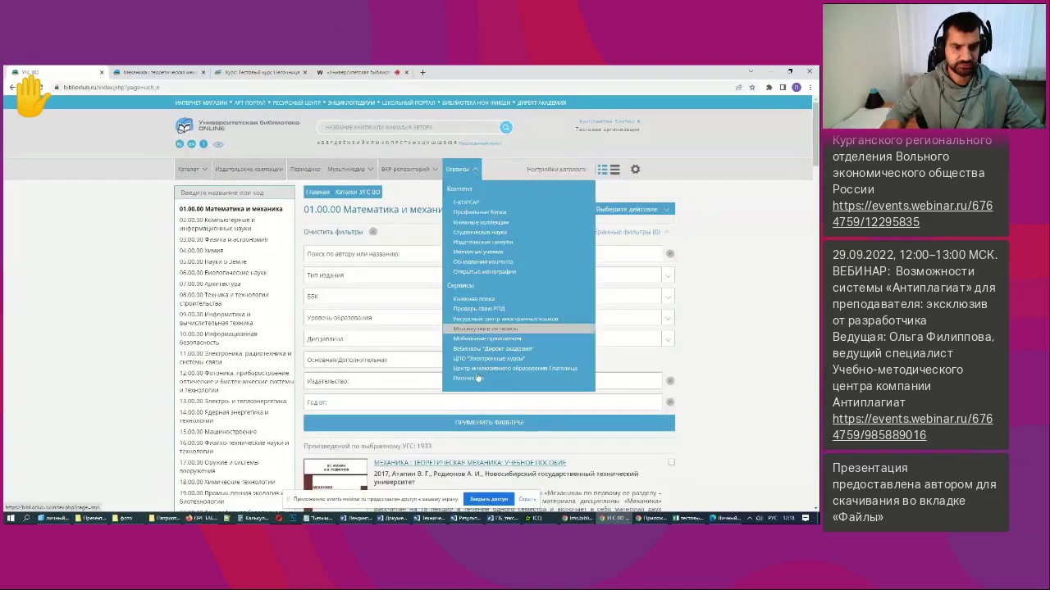
left_click(473, 380)
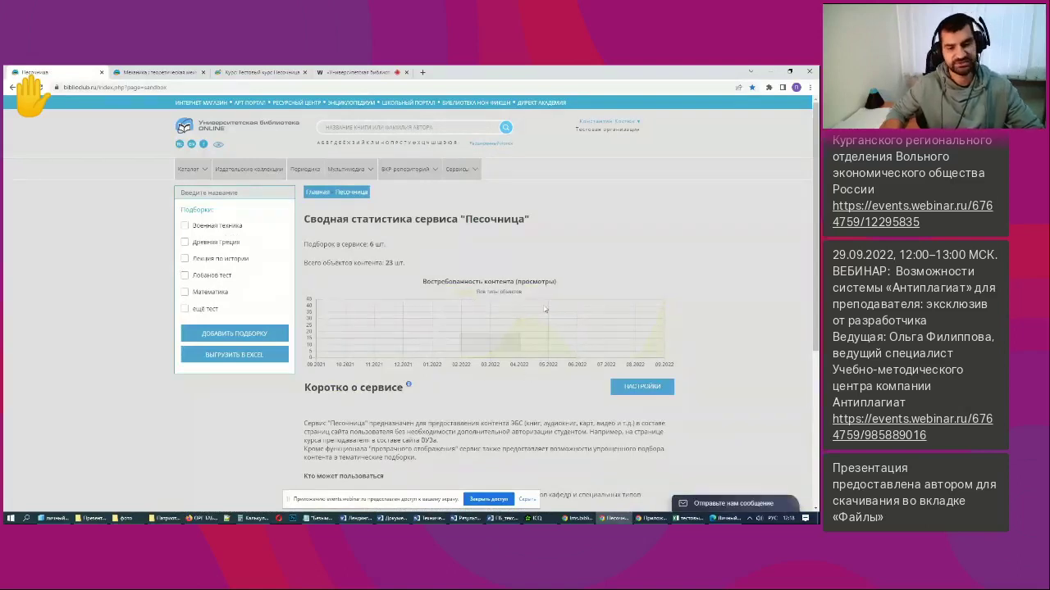
scroll(565, 329, "down", 2)
scroll(565, 328, "up", 1)
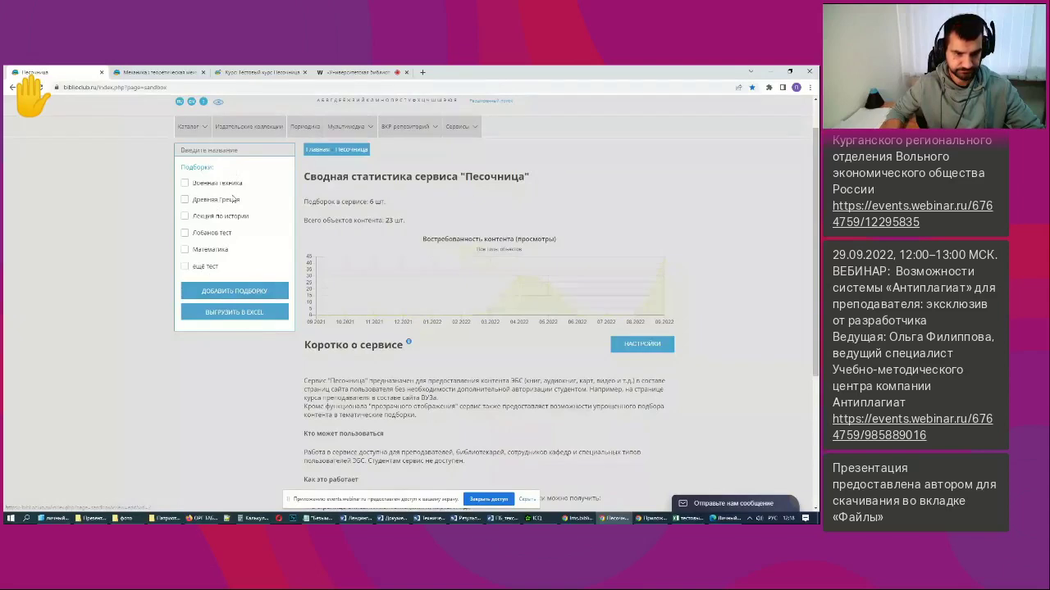
scroll(419, 327, "down", 2)
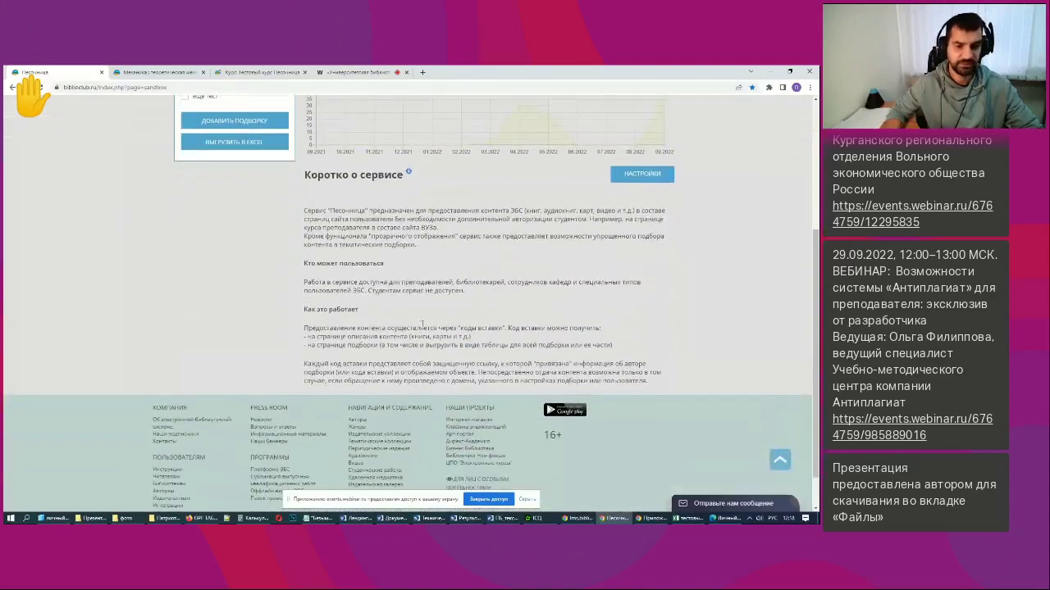
scroll(421, 326, "up", 1)
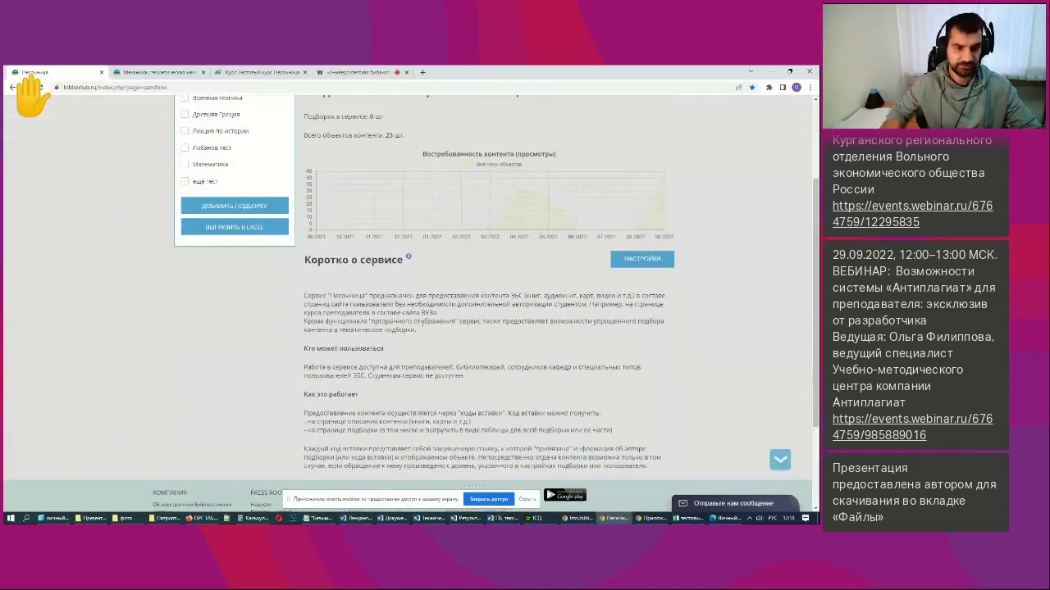
Open the Песочница service's operating instructions and read through the sections on access, collections and embed codes.
left_click(408, 258)
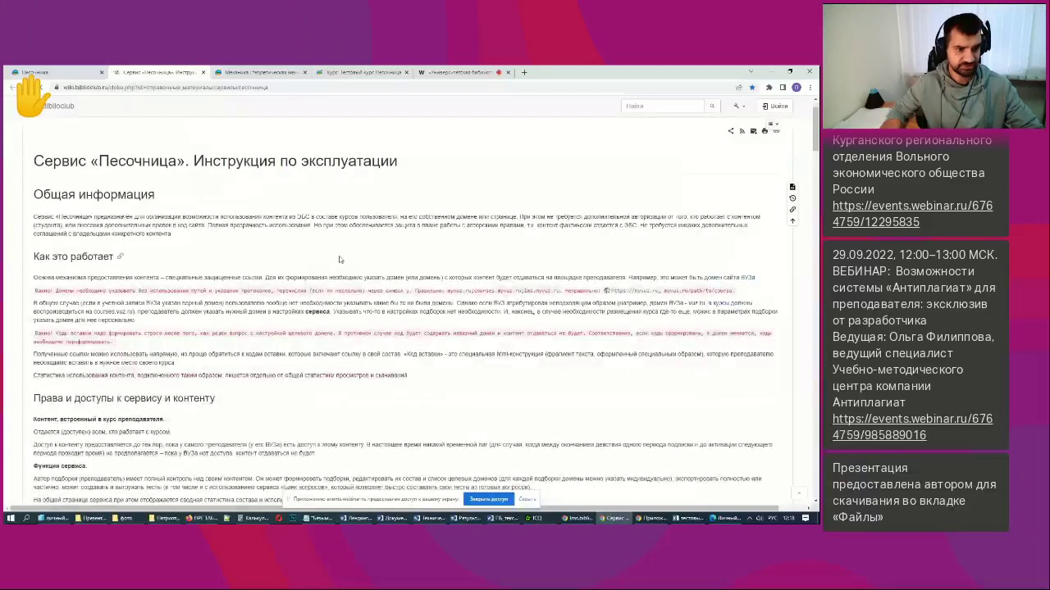
scroll(339, 259, "down", 10)
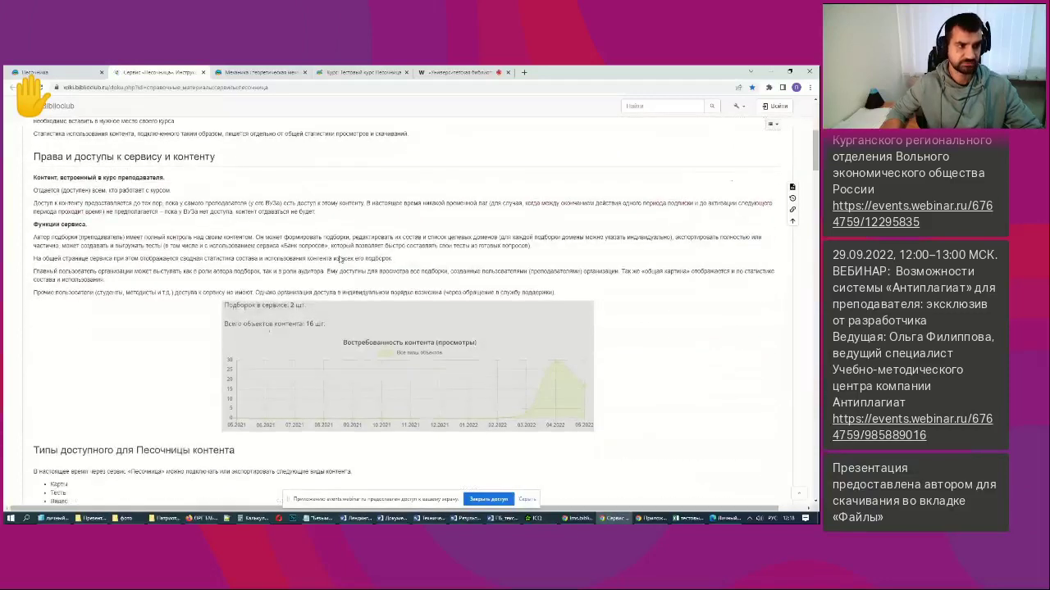
scroll(340, 260, "down", 5)
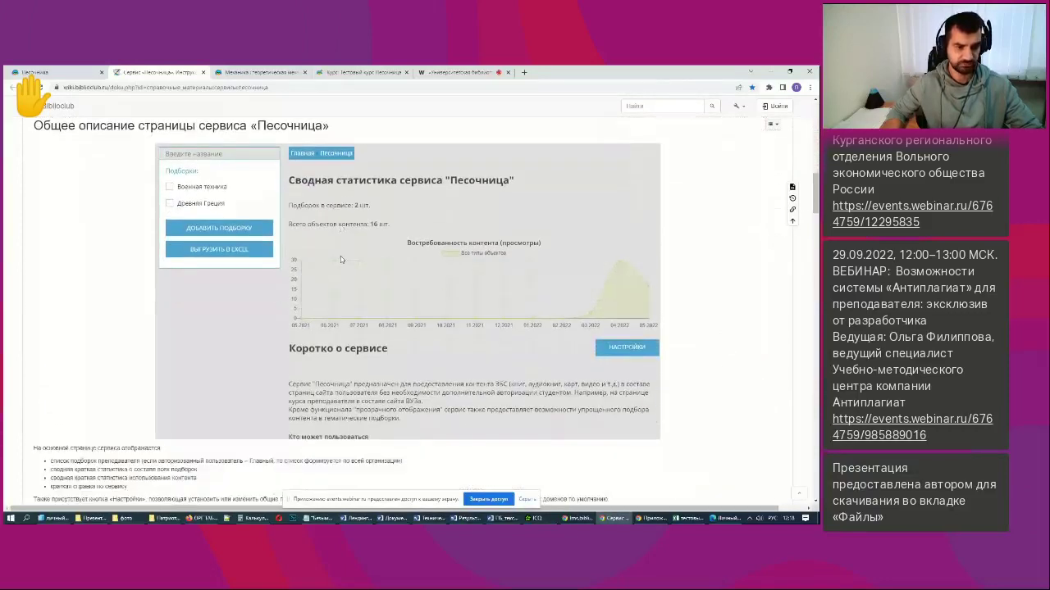
scroll(341, 260, "down", 5)
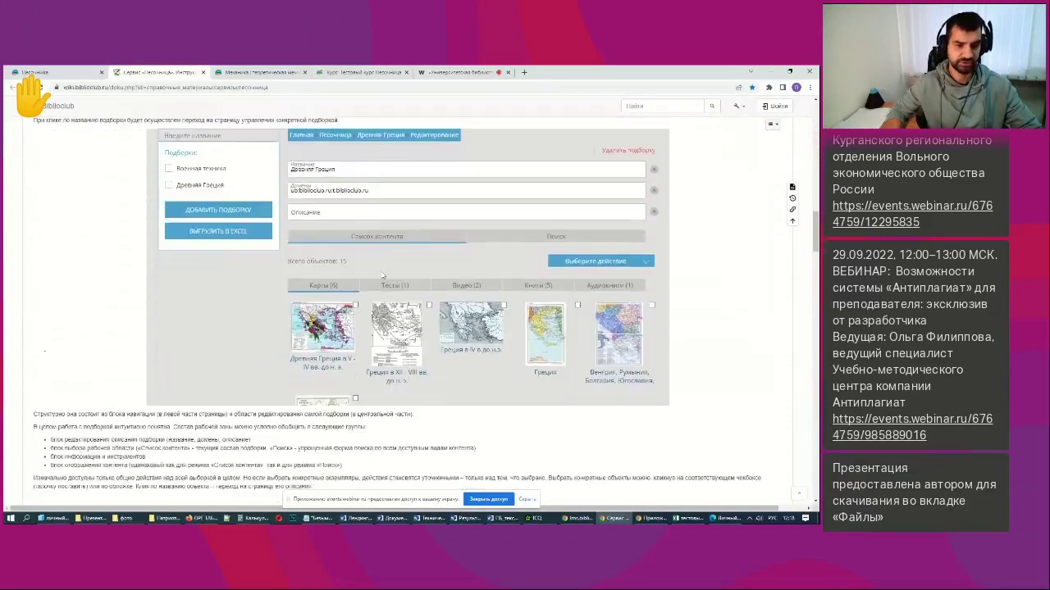
scroll(382, 276, "down", 8)
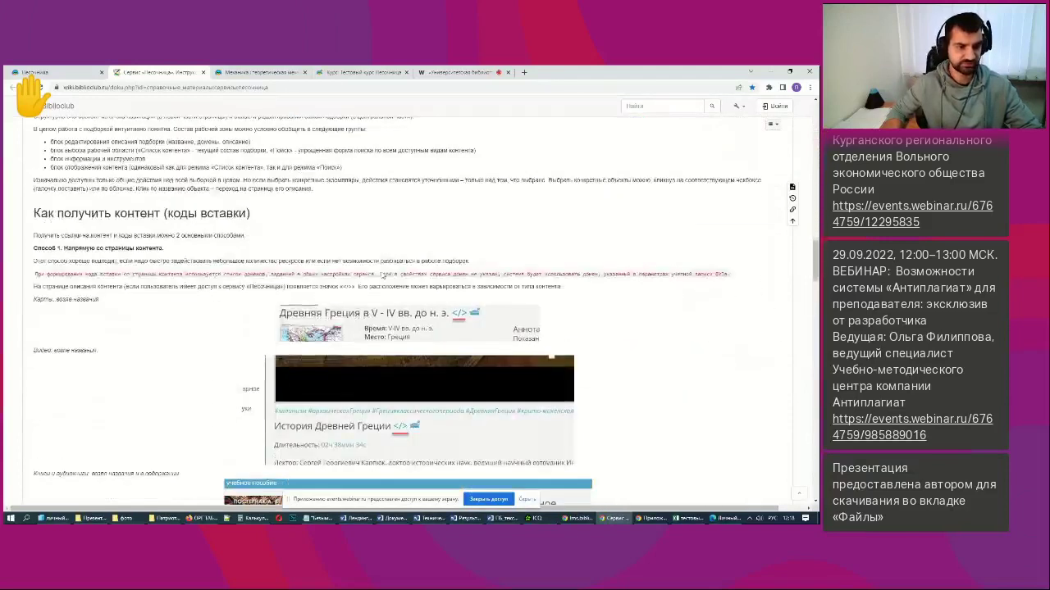
scroll(382, 276, "down", 8)
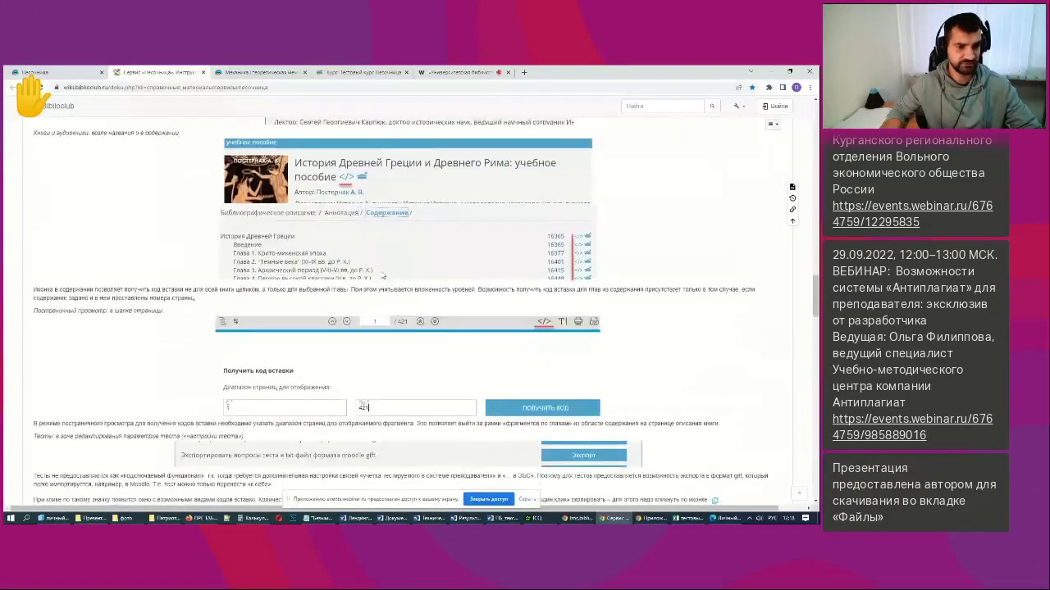
scroll(381, 275, "down", 8)
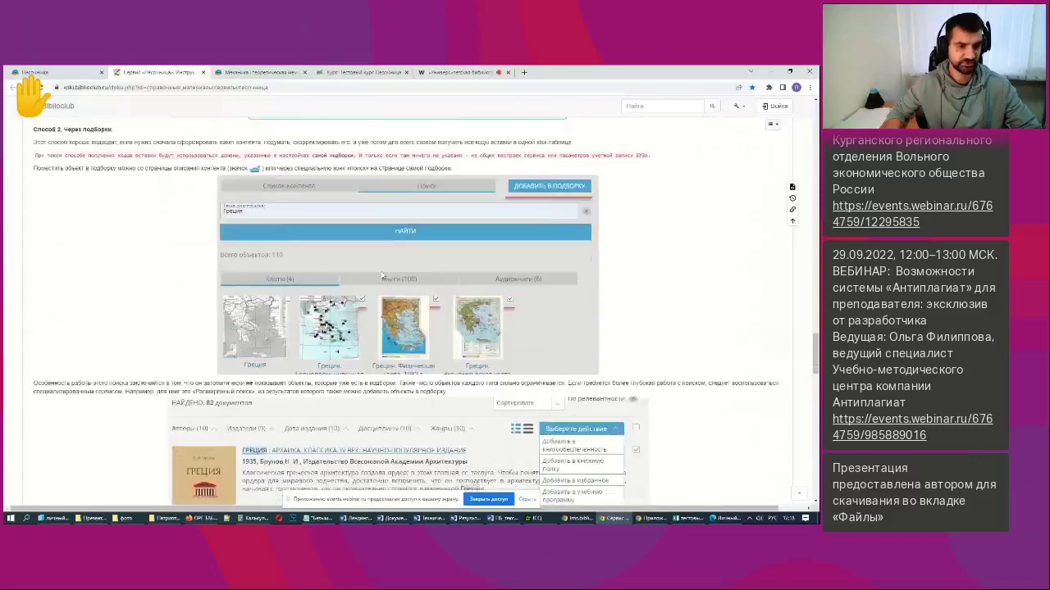
scroll(376, 286, "down", 5)
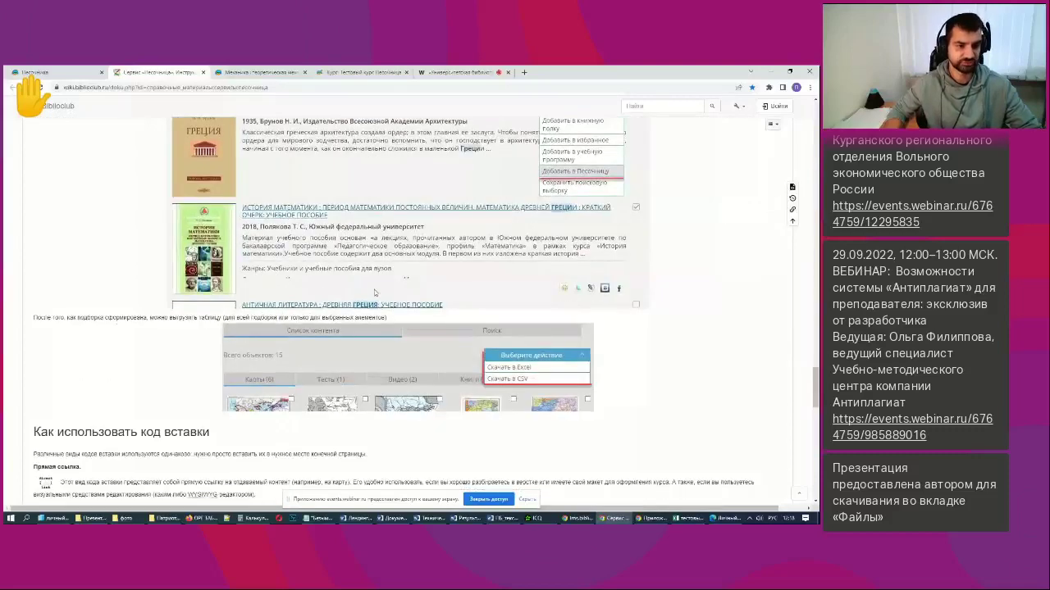
scroll(374, 293, "down", 2)
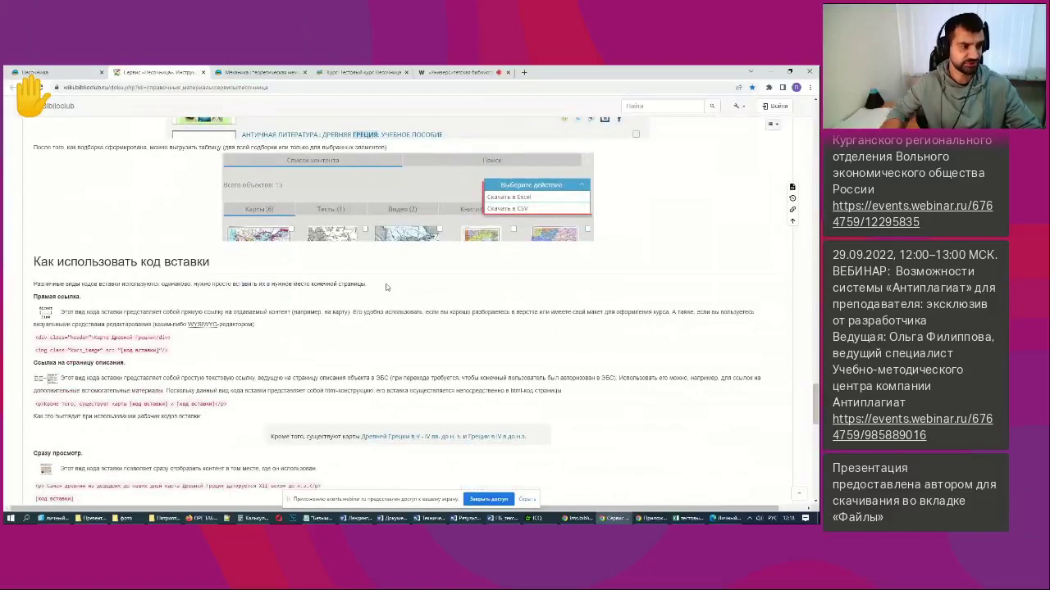
scroll(386, 287, "down", 20)
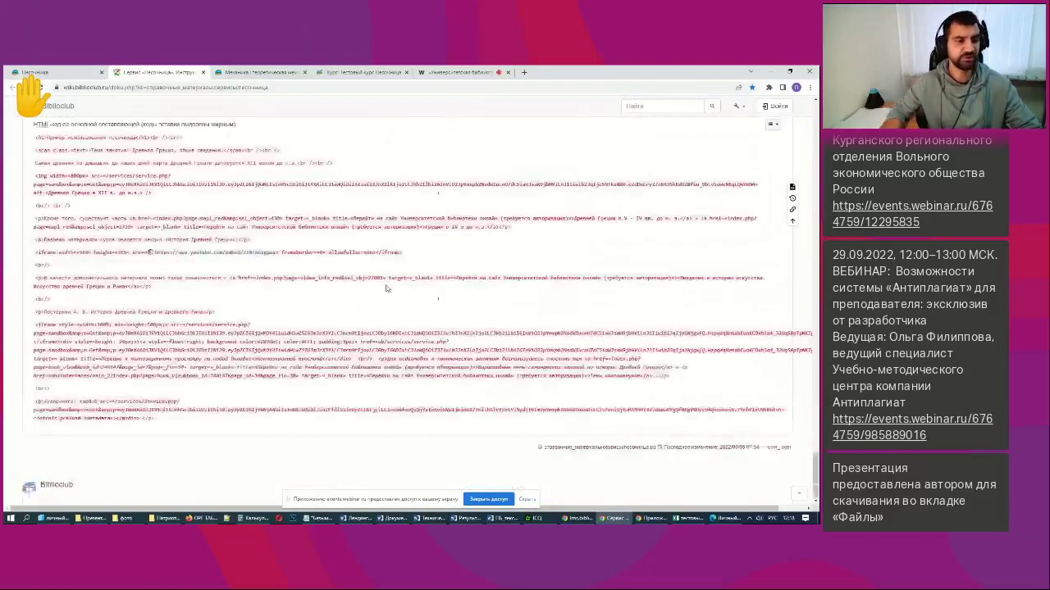
scroll(386, 285, "up", 15)
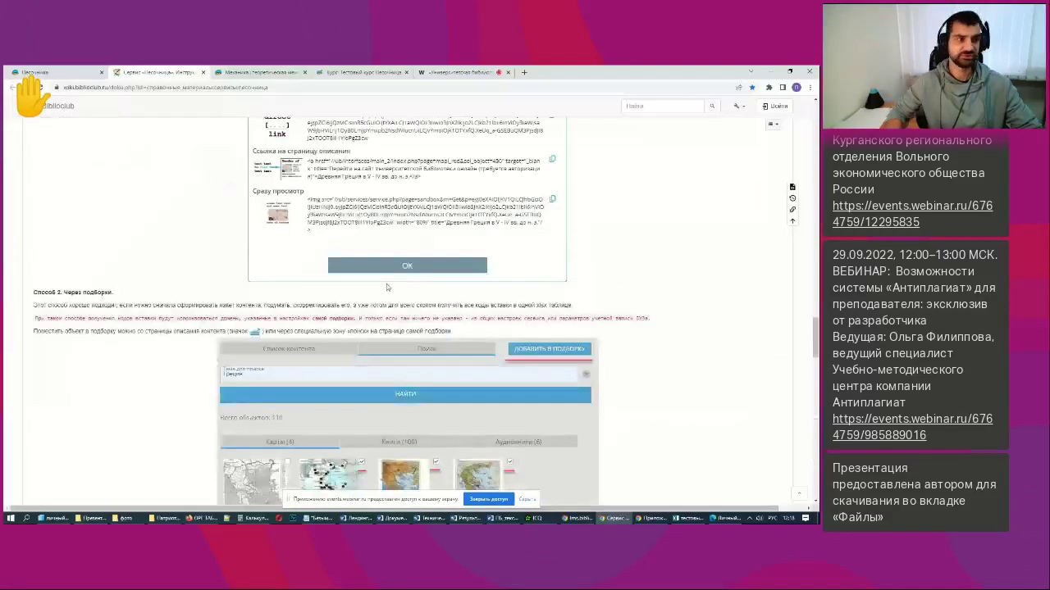
scroll(386, 284, "up", 15)
Return to the Песочница page and start a new collection named "Тестовая подборка".
left_click(67, 71)
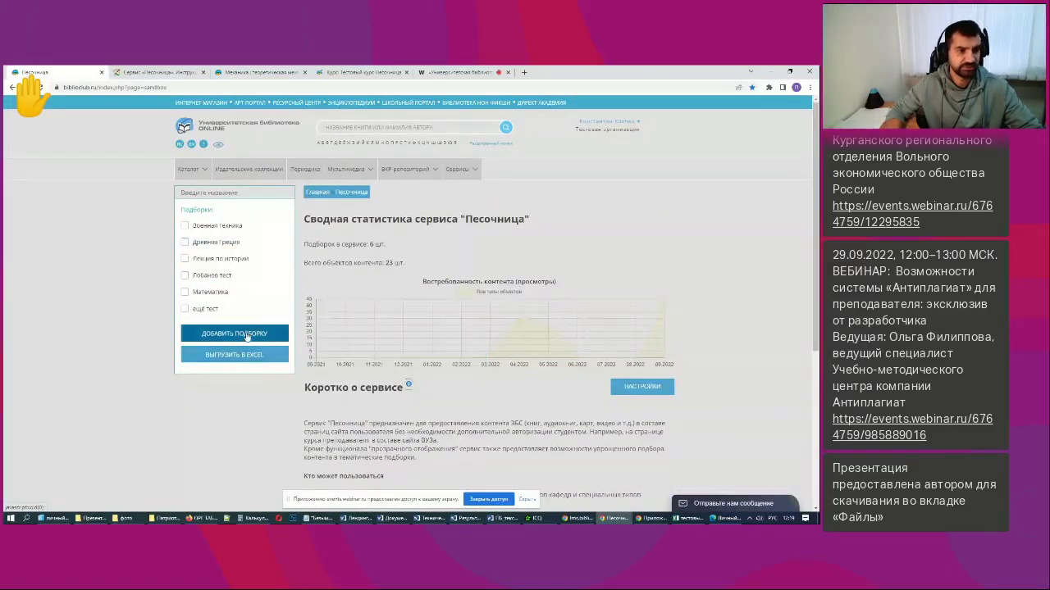
left_click(246, 333)
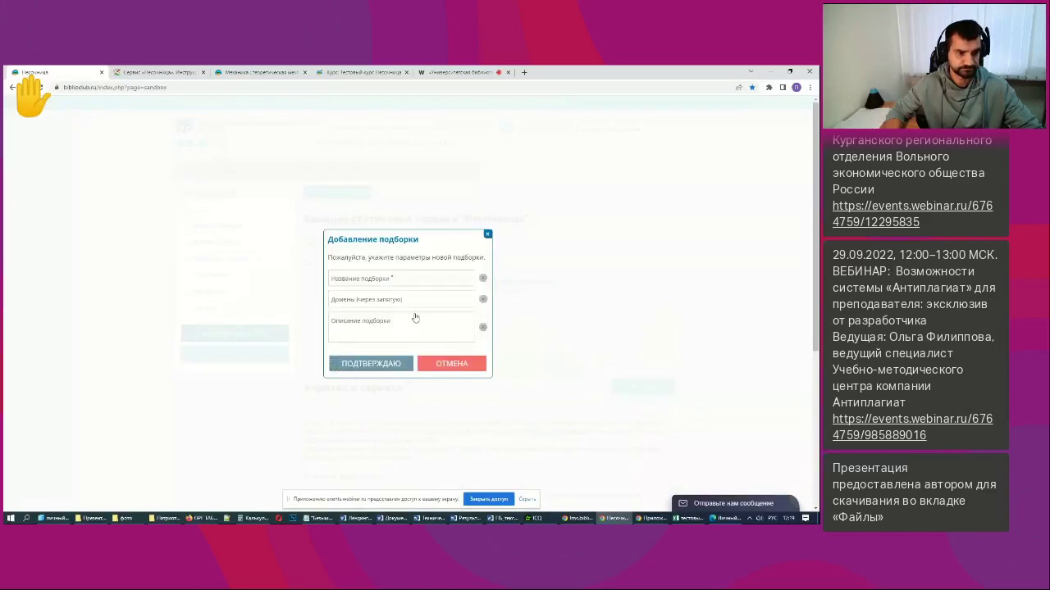
left_click(404, 276)
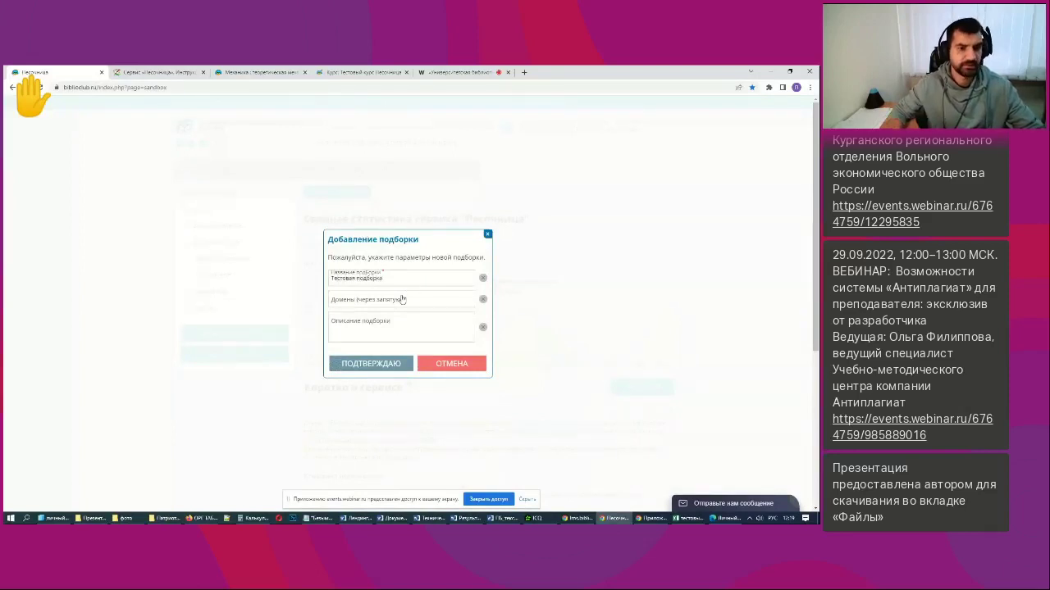
Copy the domain lms.biblioclub.ru from the test course's address into the new collection's domains and create the collection.
left_click(410, 300)
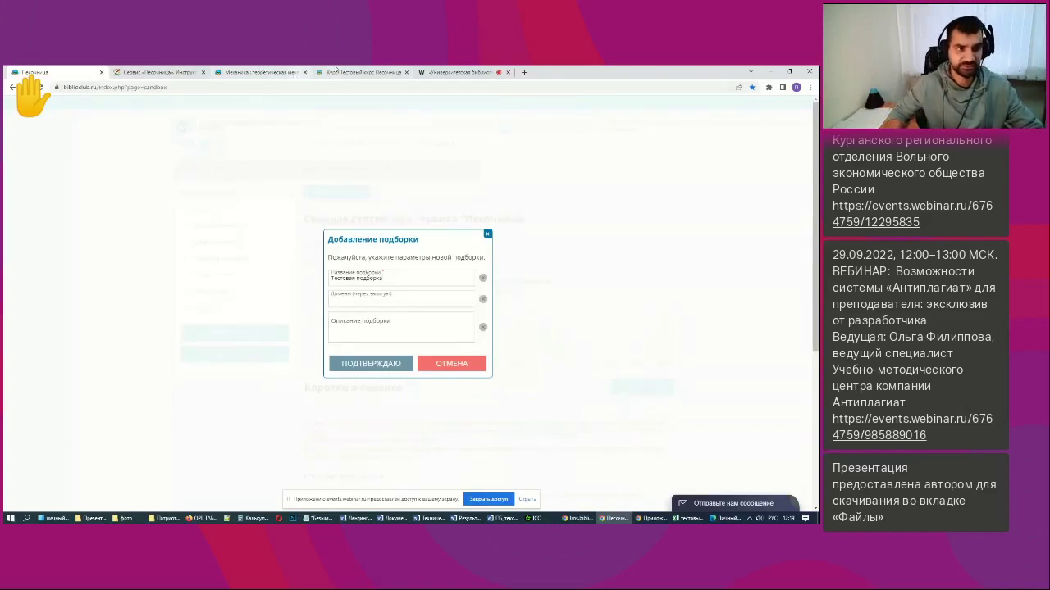
mouse_move(342, 69)
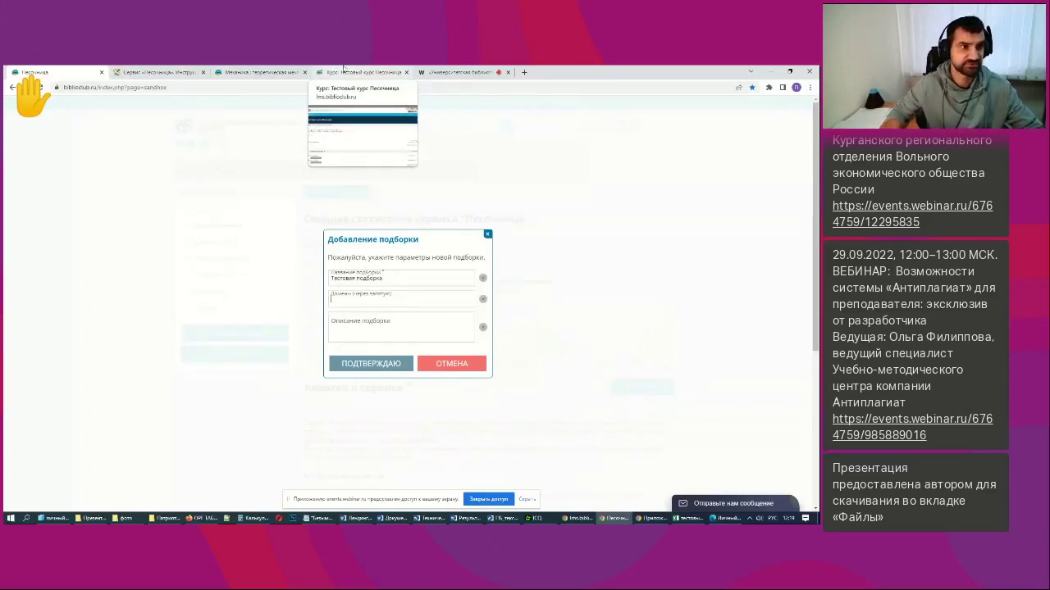
left_click(354, 75)
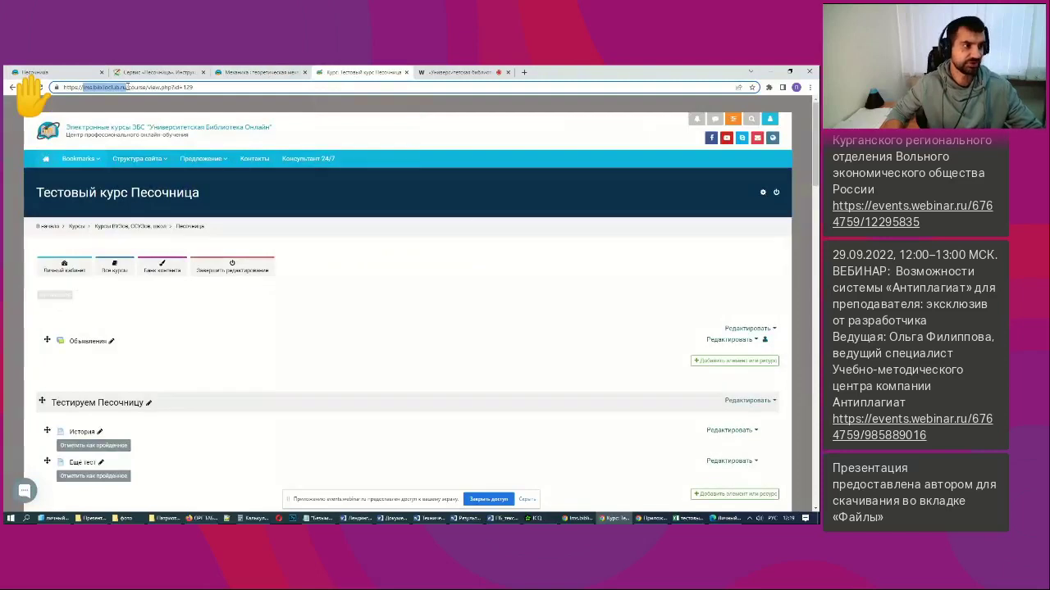
left_click(137, 159)
left_click(436, 318)
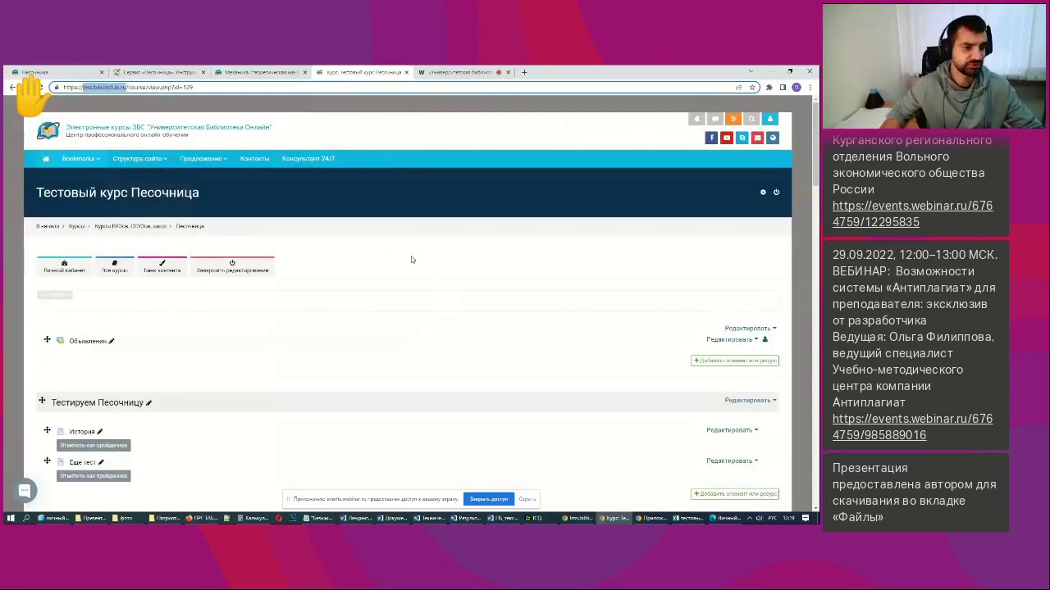
left_click(84, 71)
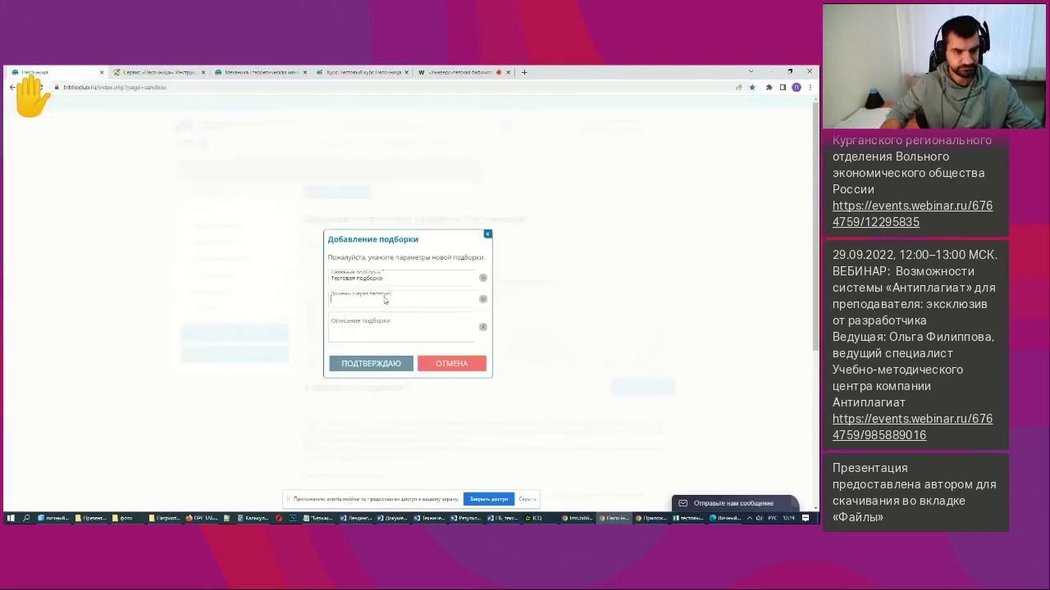
type("lms.biblioclub.ru")
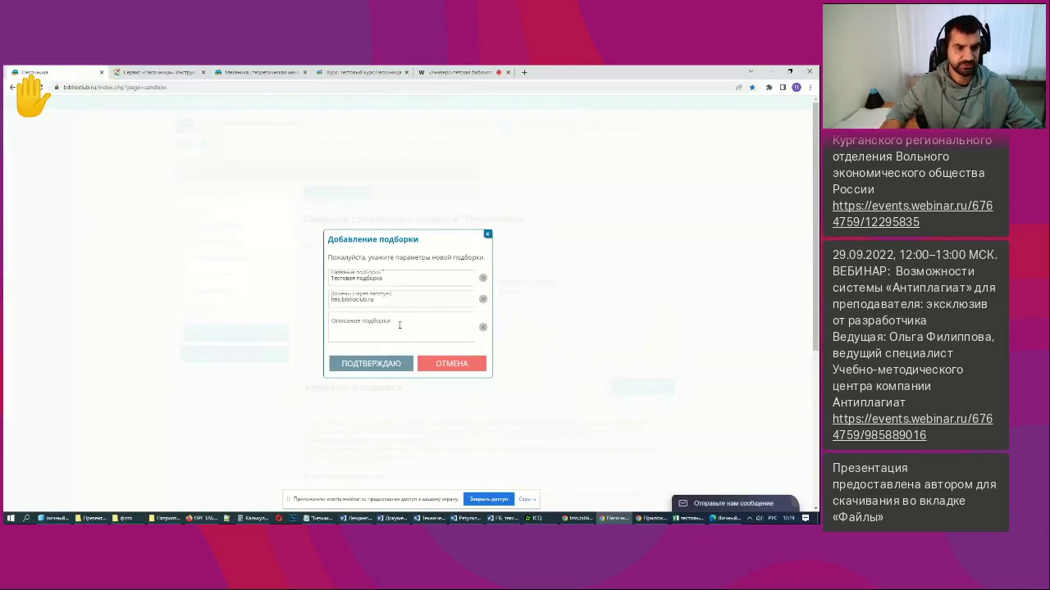
left_click(368, 363)
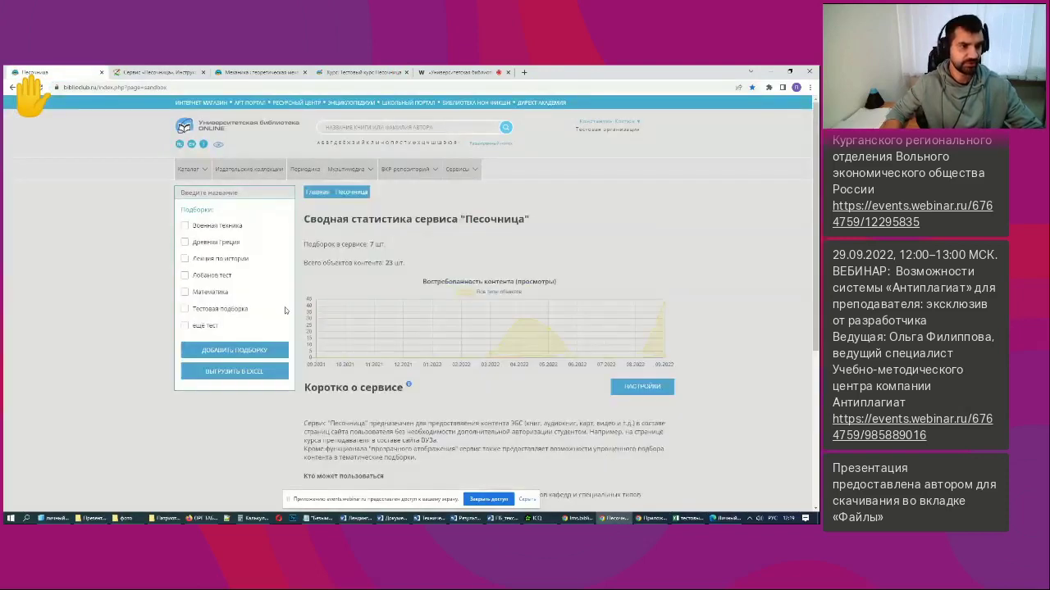
Open the "Тестовая подборка" collection, search for content on the topic "История" and browse the videos found.
left_click(220, 309)
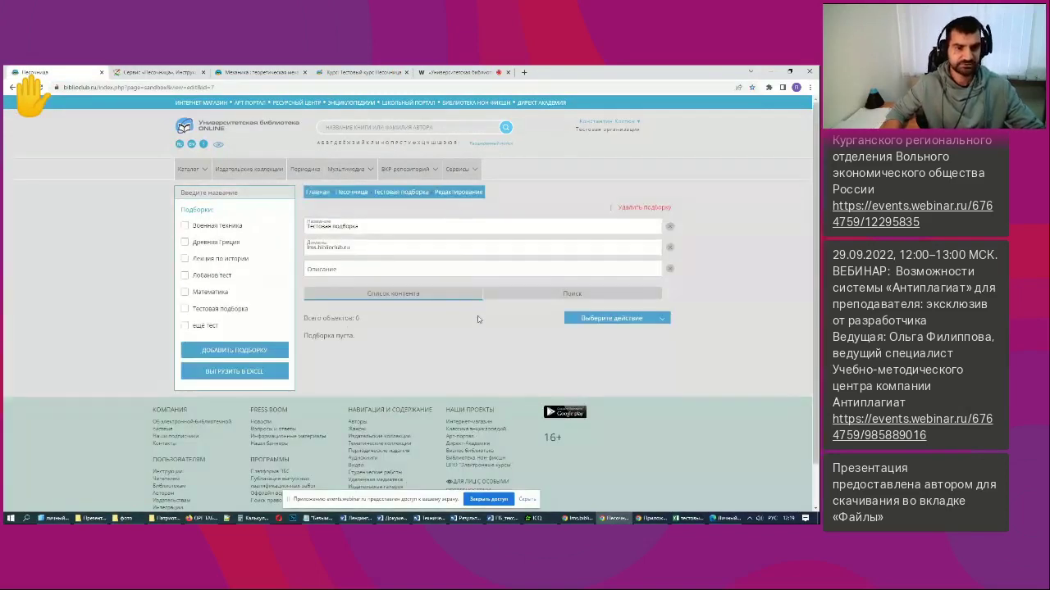
scroll(477, 316, "down", 1)
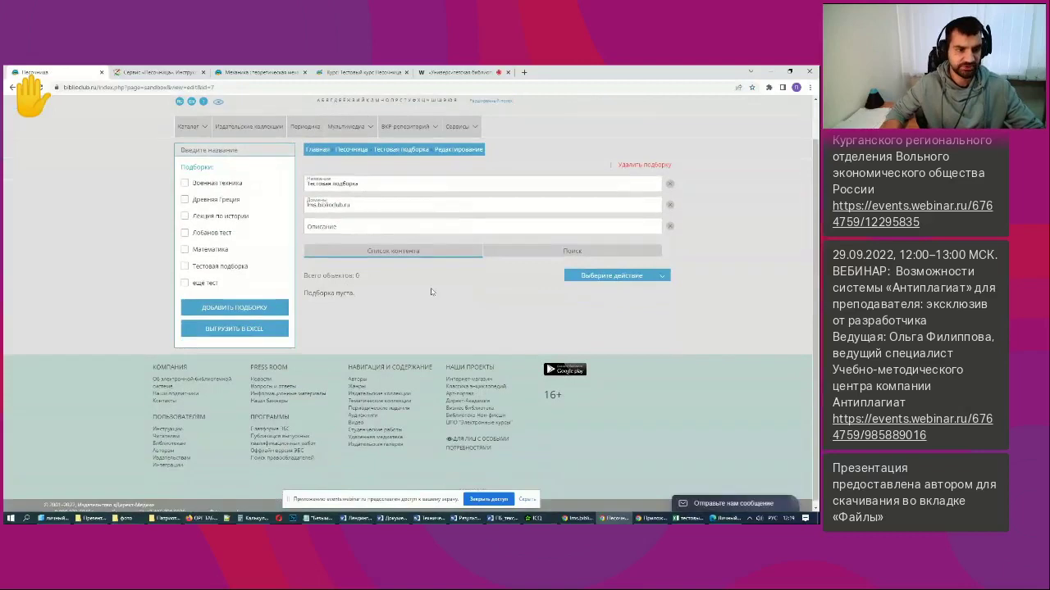
left_click(564, 255)
left_click(385, 275)
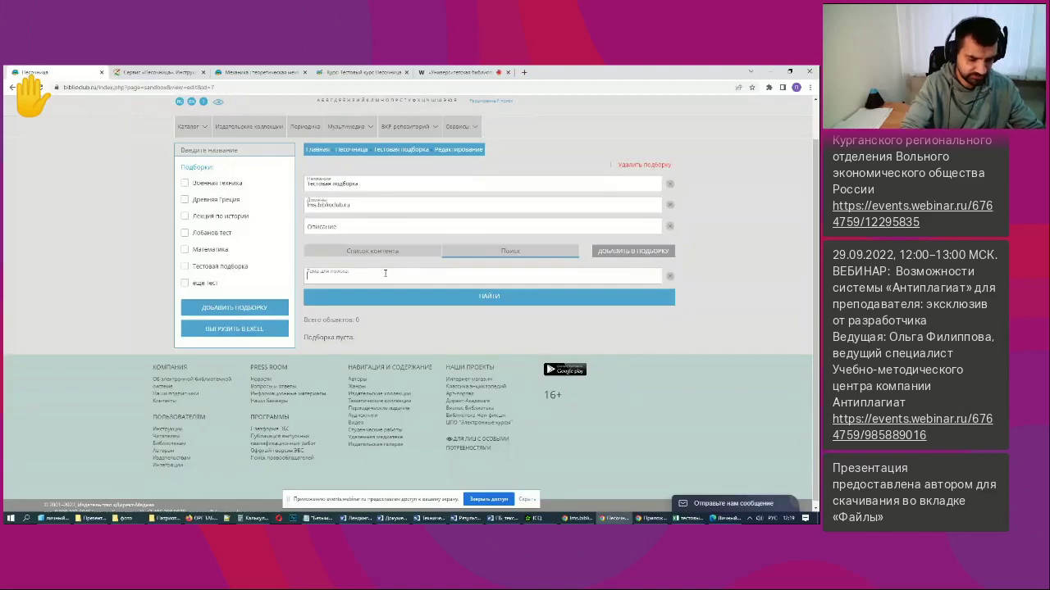
type("История")
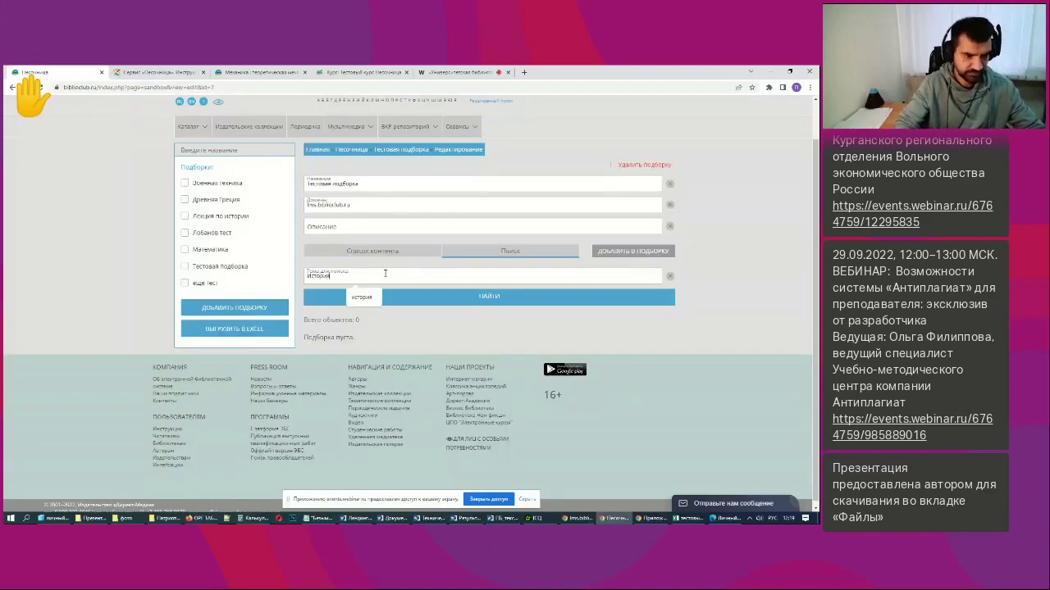
key("Return")
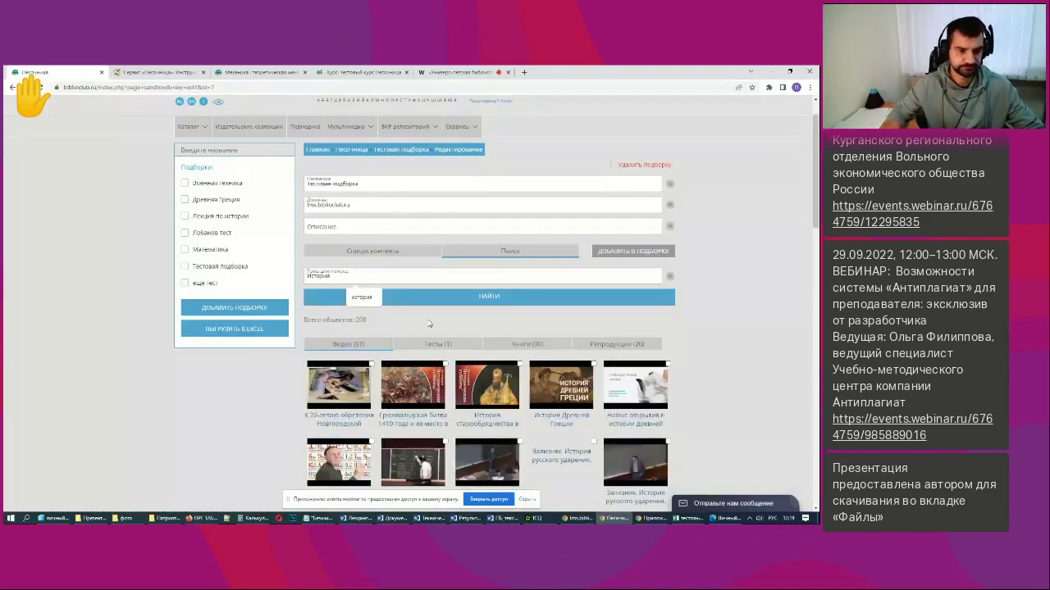
scroll(428, 324, "down", 5)
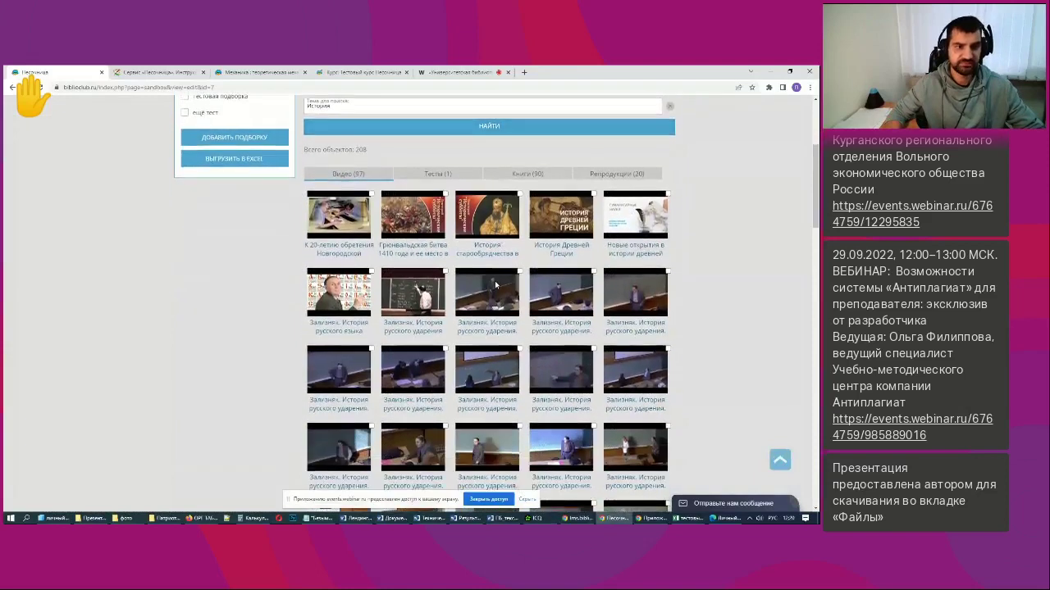
scroll(495, 285, "up", 2)
scroll(526, 355, "down", 2)
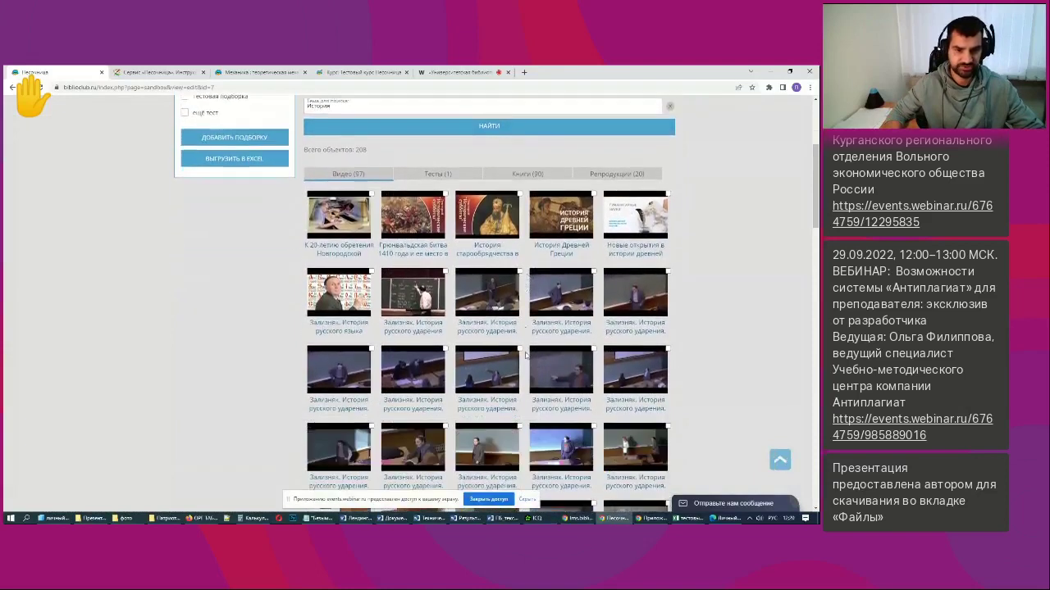
Look through the tests and books found for the topic "История".
scroll(526, 355, "down", 2)
scroll(459, 312, "up", 5)
scroll(433, 275, "down", 3)
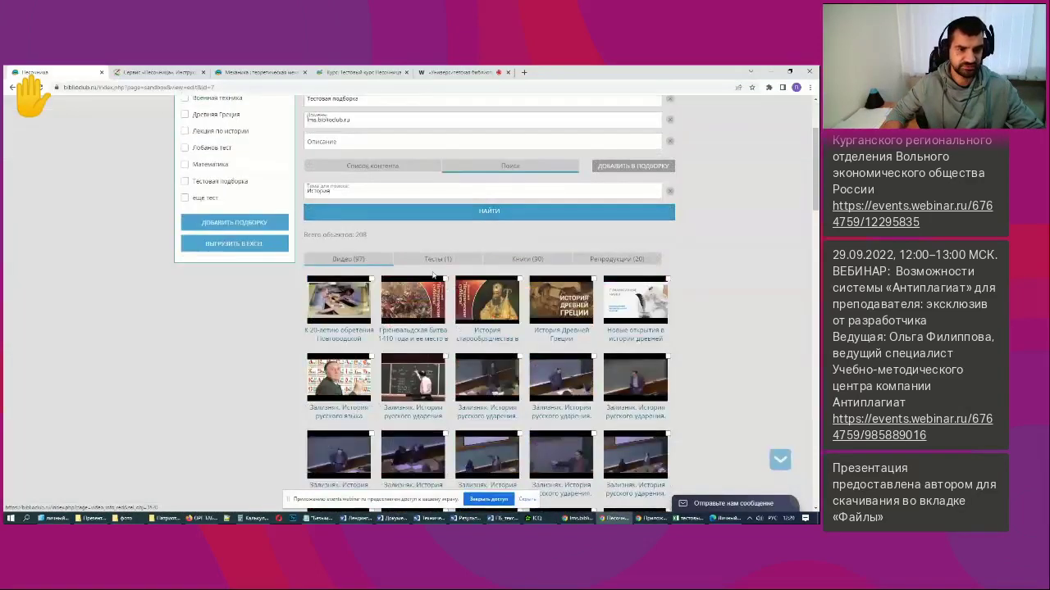
left_click(436, 259)
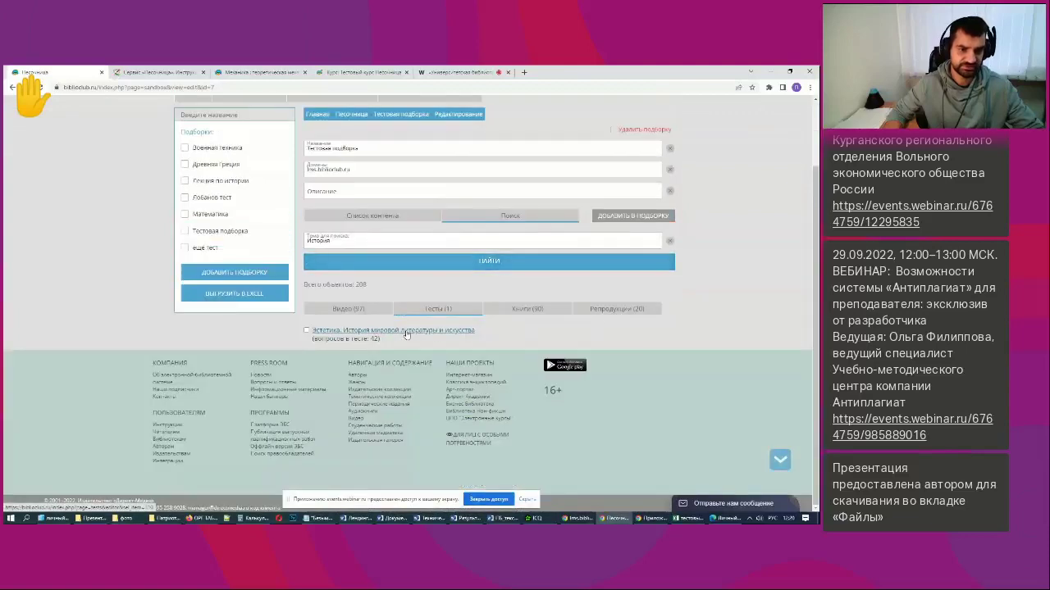
left_click(537, 312)
scroll(533, 338, "down", 3)
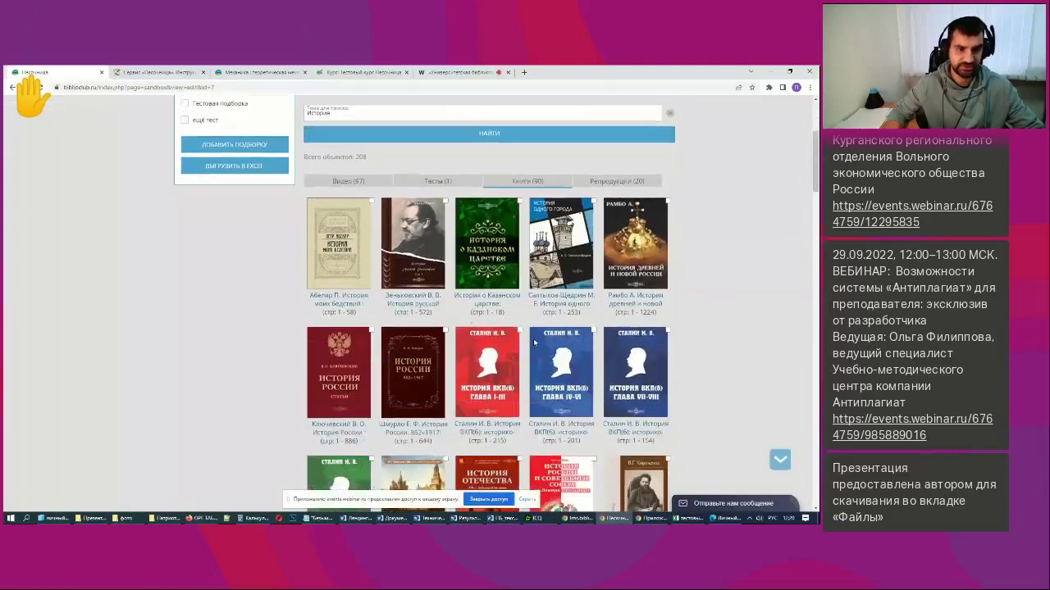
Add the books "История моих бедствий" and "История о Казанском царстве" from the search results to the collection.
scroll(533, 311, "up", 1)
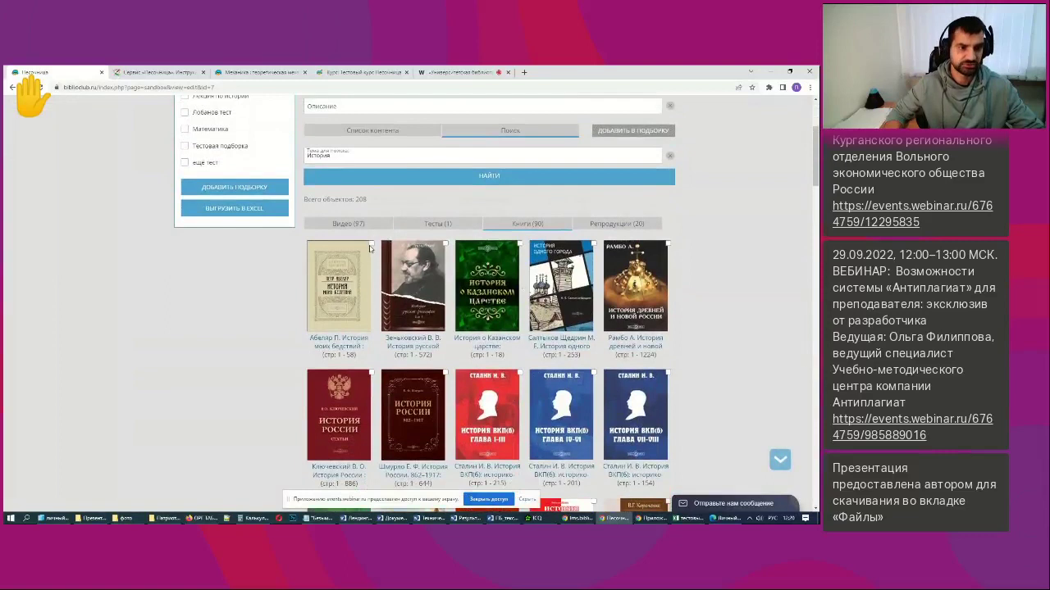
left_click(371, 245)
scroll(492, 287, "up", 2)
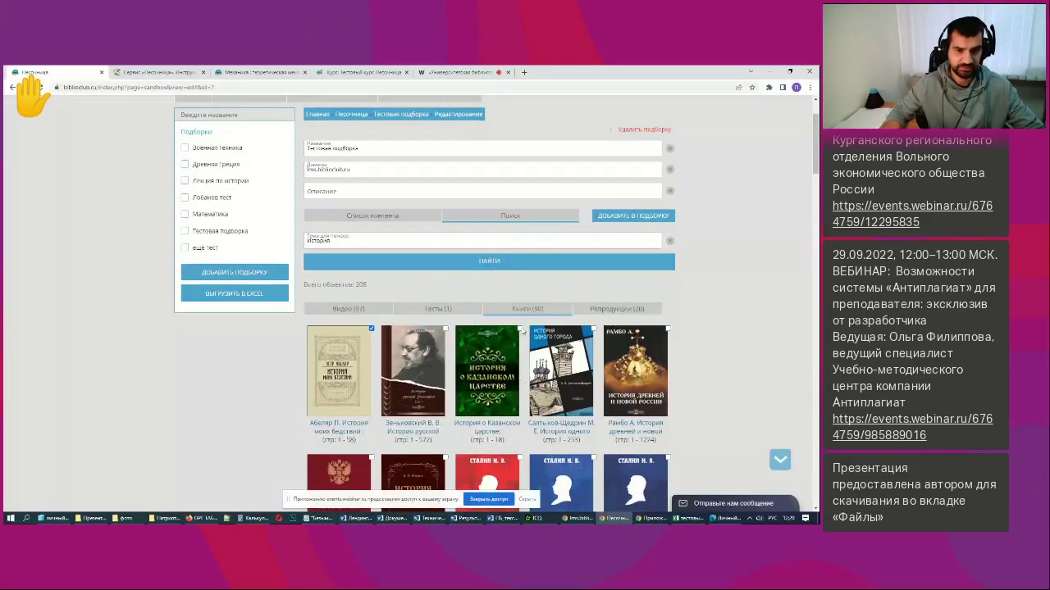
left_click(520, 329)
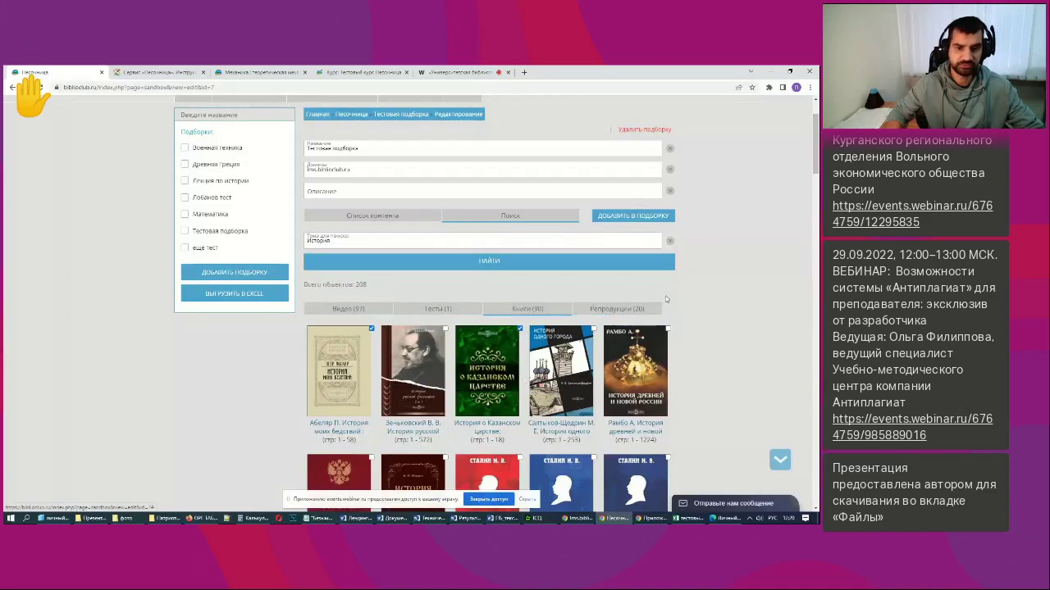
left_click(647, 216)
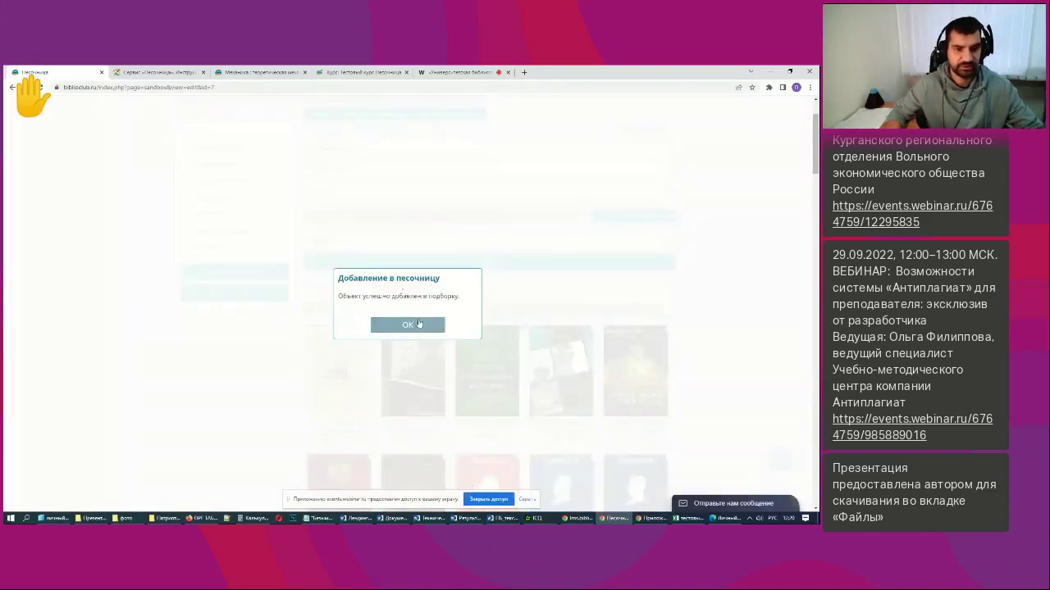
left_click(416, 324)
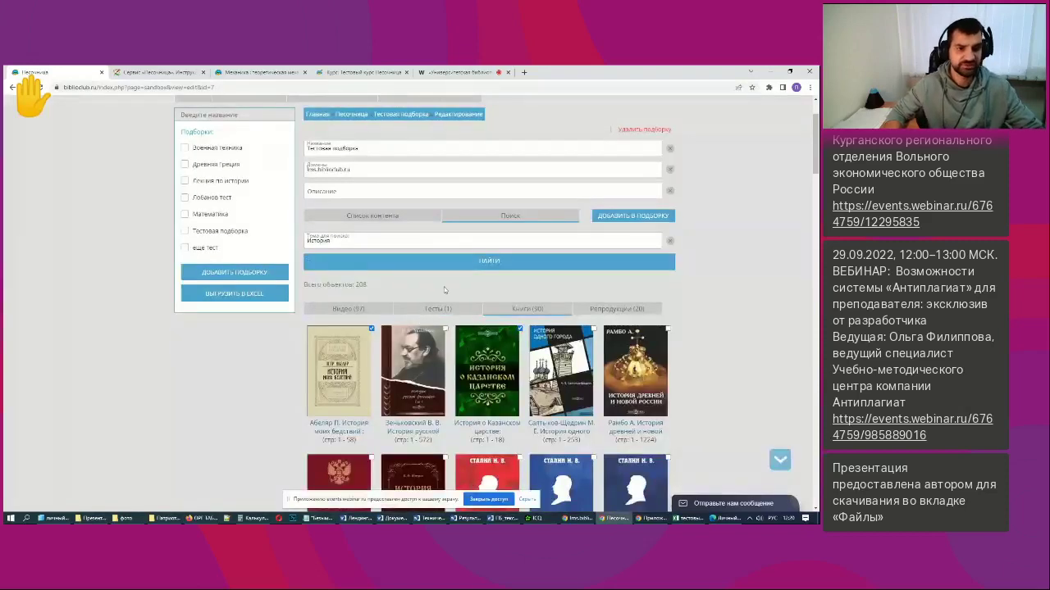
Show the collection's content list, open the book "История моих бедствий" for reading and leaf through its first pages.
left_click(382, 216)
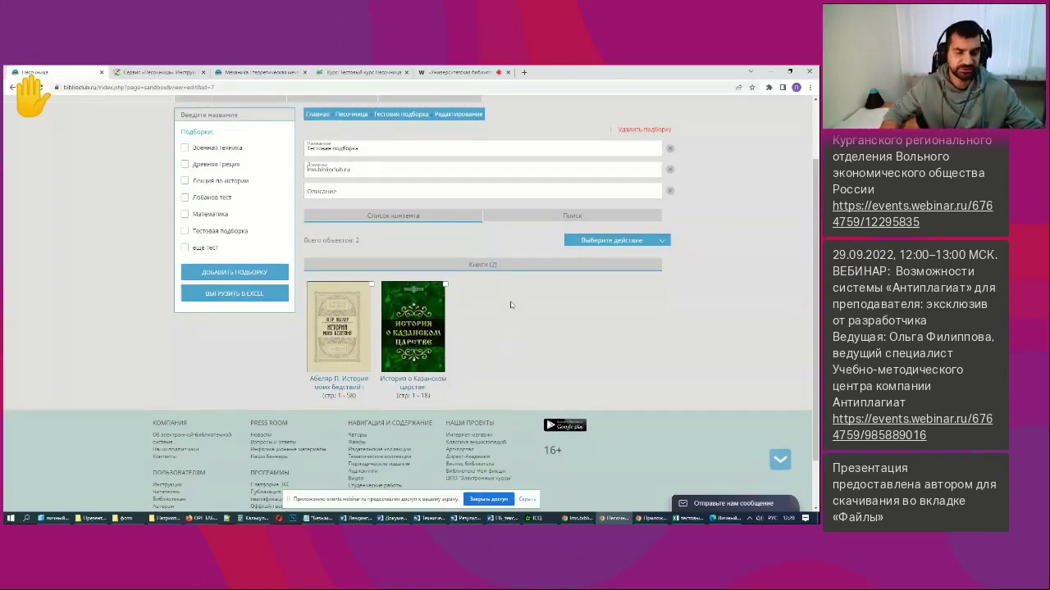
left_click(343, 387)
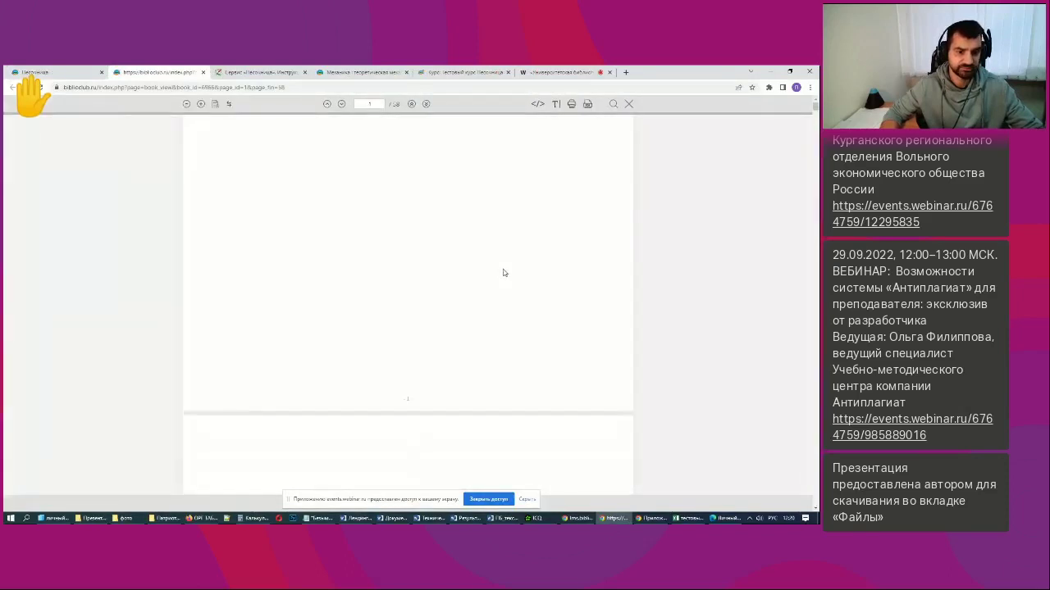
scroll(502, 279, "down", 8)
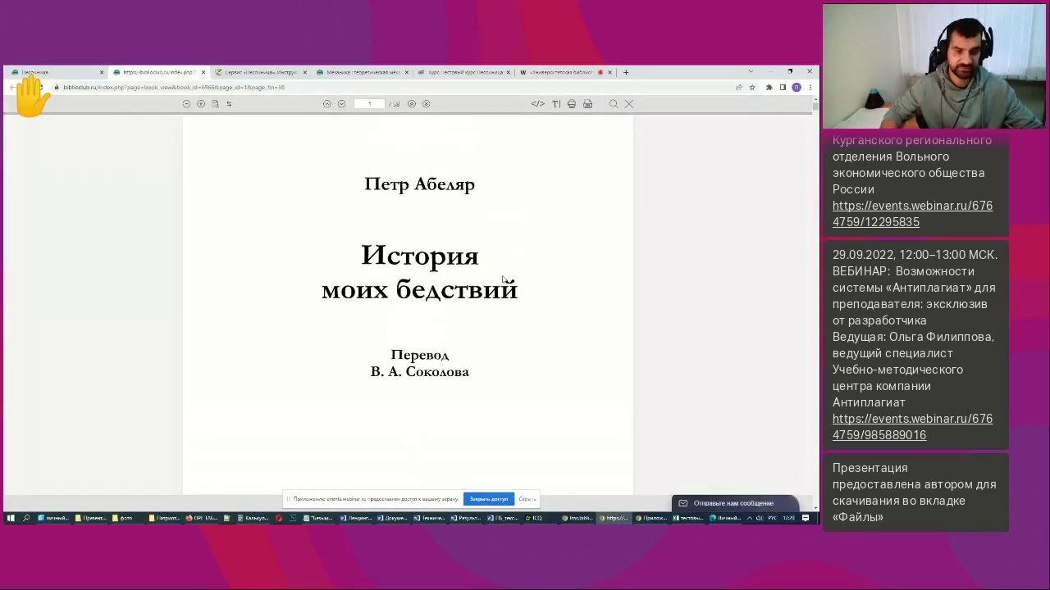
scroll(502, 280, "up", 8)
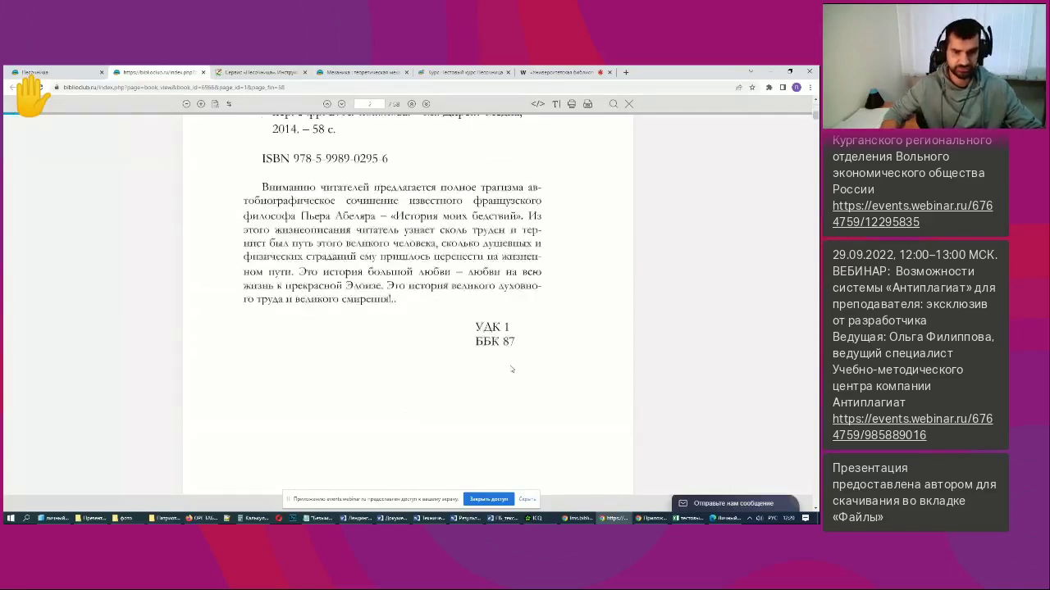
Generate the embed code for pages 1 to 58 of the book and copy the iframe code.
left_click(537, 105)
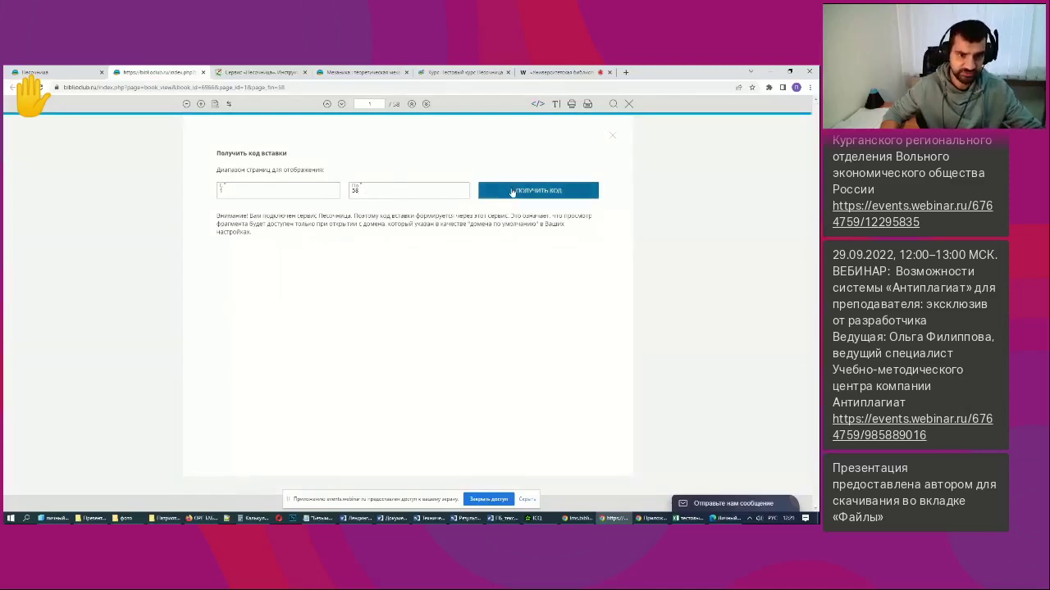
left_click(511, 192)
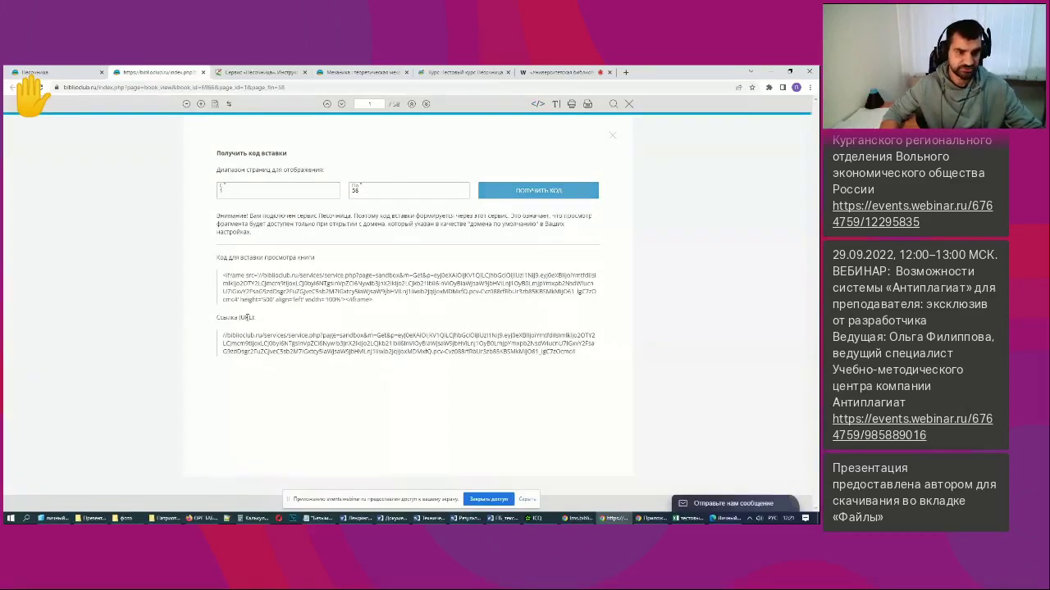
left_click_drag(371, 300, 222, 280)
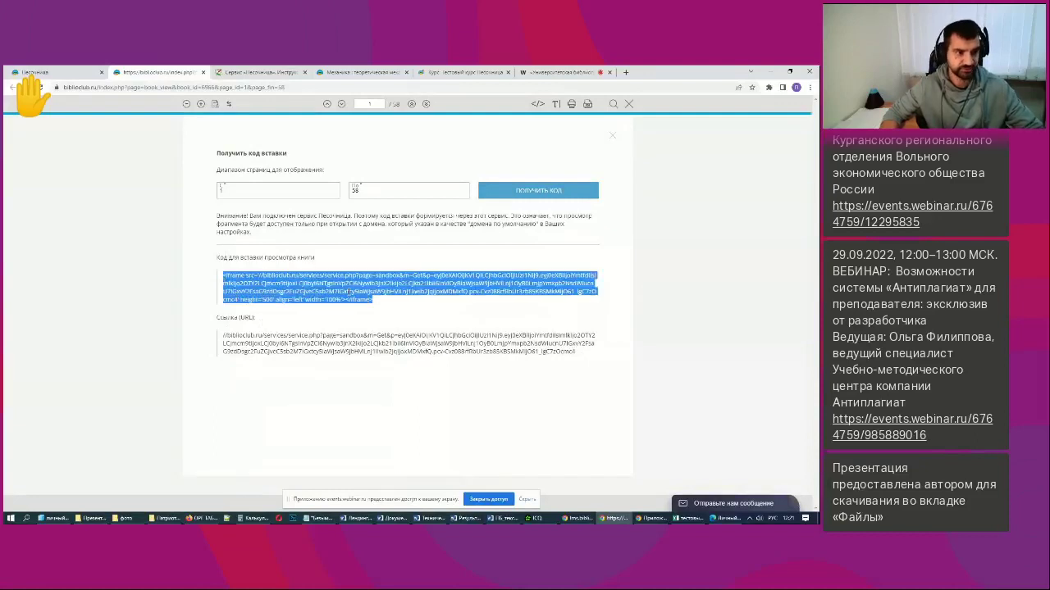
Switch to the test course and start adding a Страница resource to the section "Тестируем Песочницу".
left_click(273, 70)
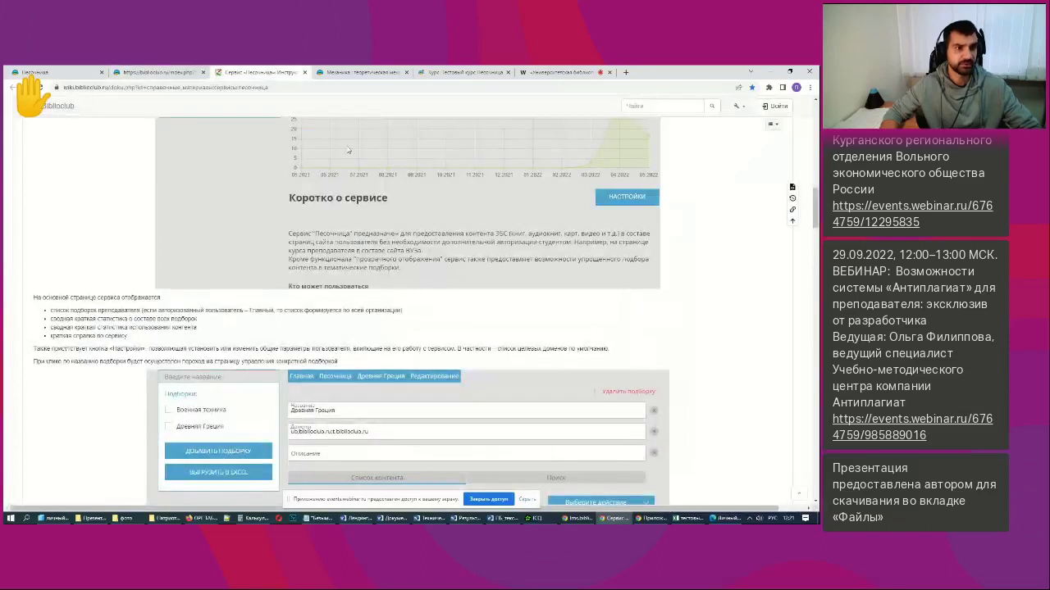
left_click(471, 71)
scroll(298, 296, "down", 5)
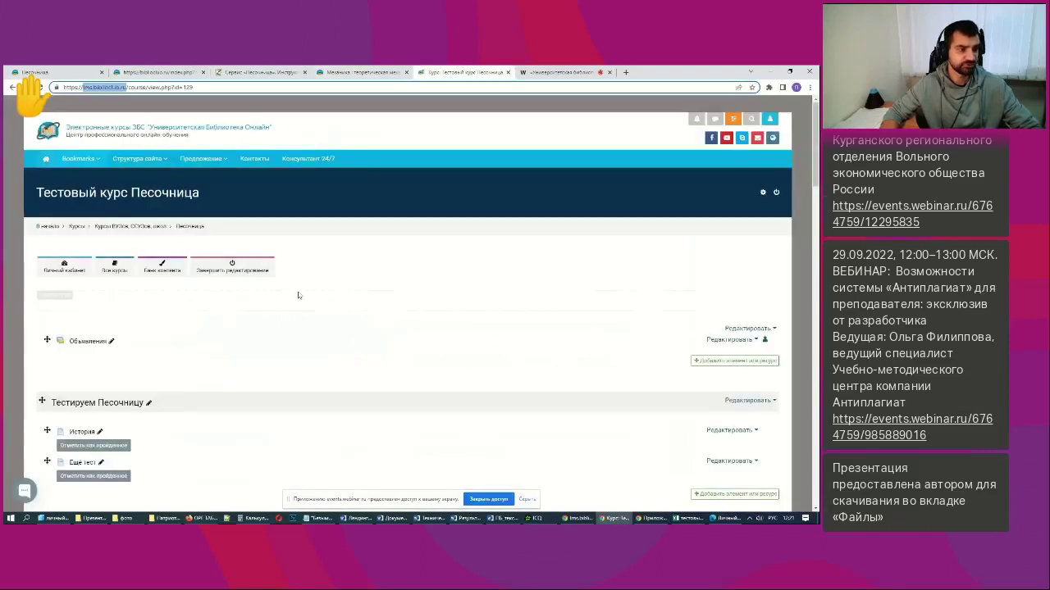
scroll(287, 308, "up", 5)
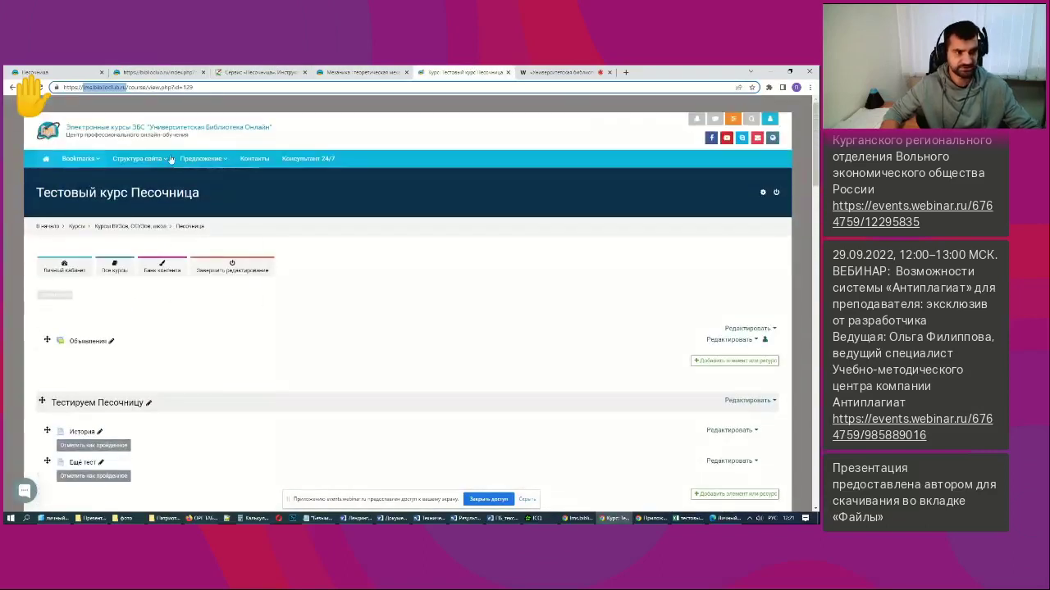
scroll(399, 335, "down", 3)
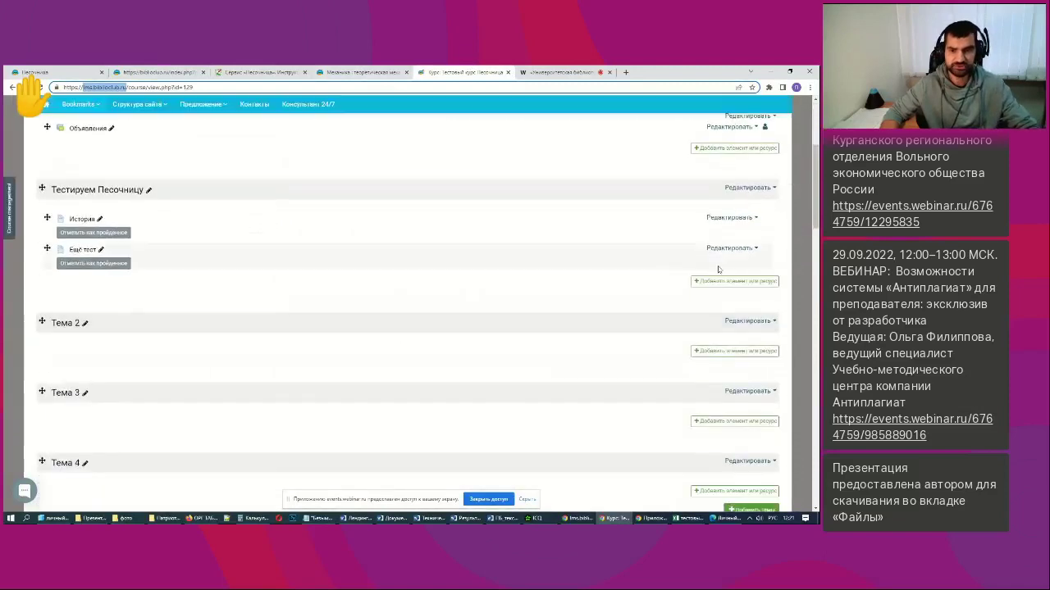
left_click(734, 283)
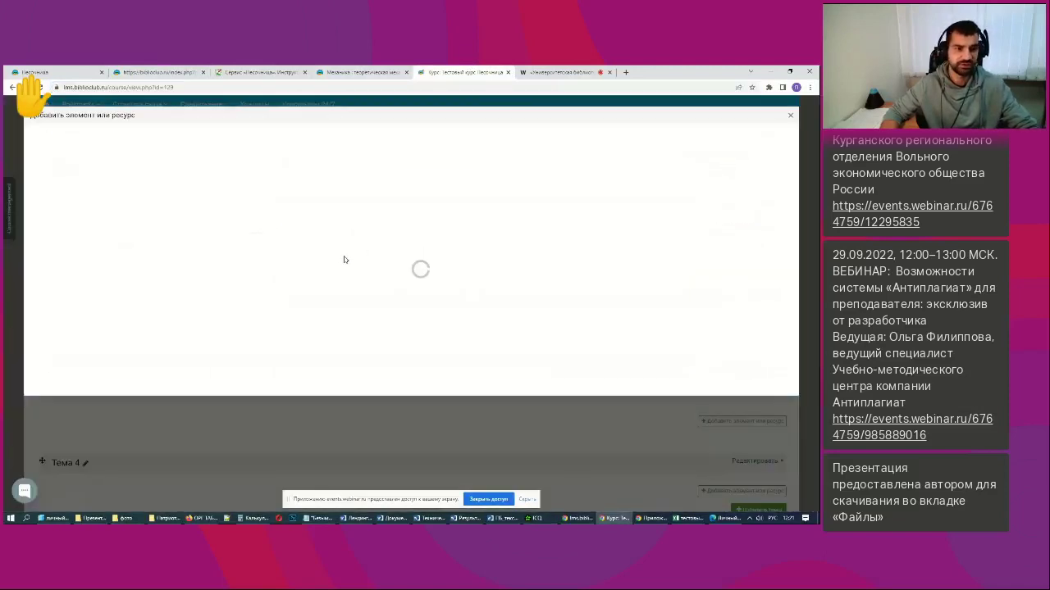
scroll(237, 369, "down", 2)
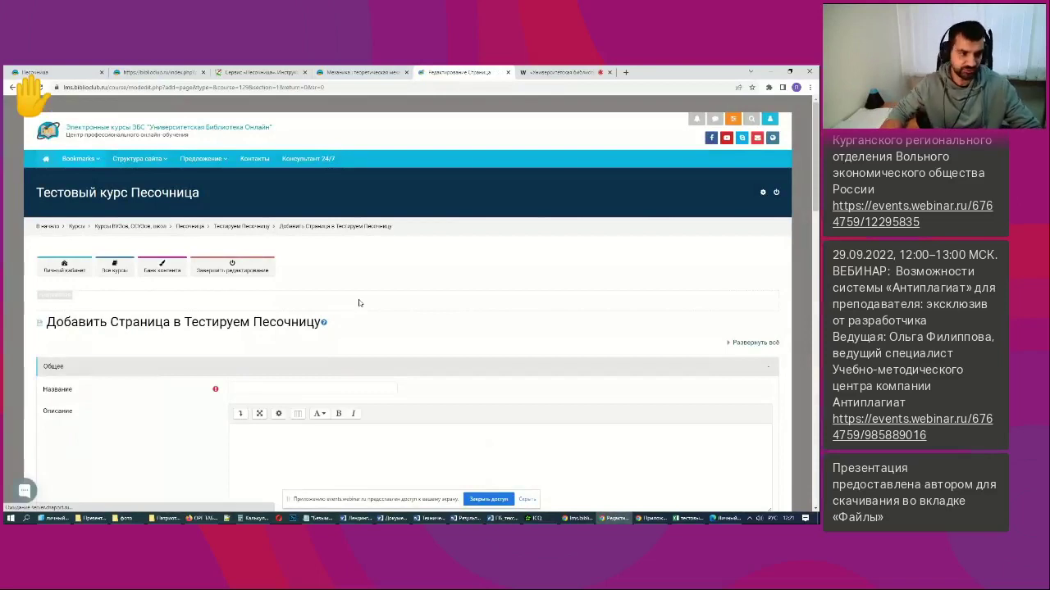
Name the new page "Тестовый урок".
scroll(296, 269, "down", 3)
left_click(297, 261)
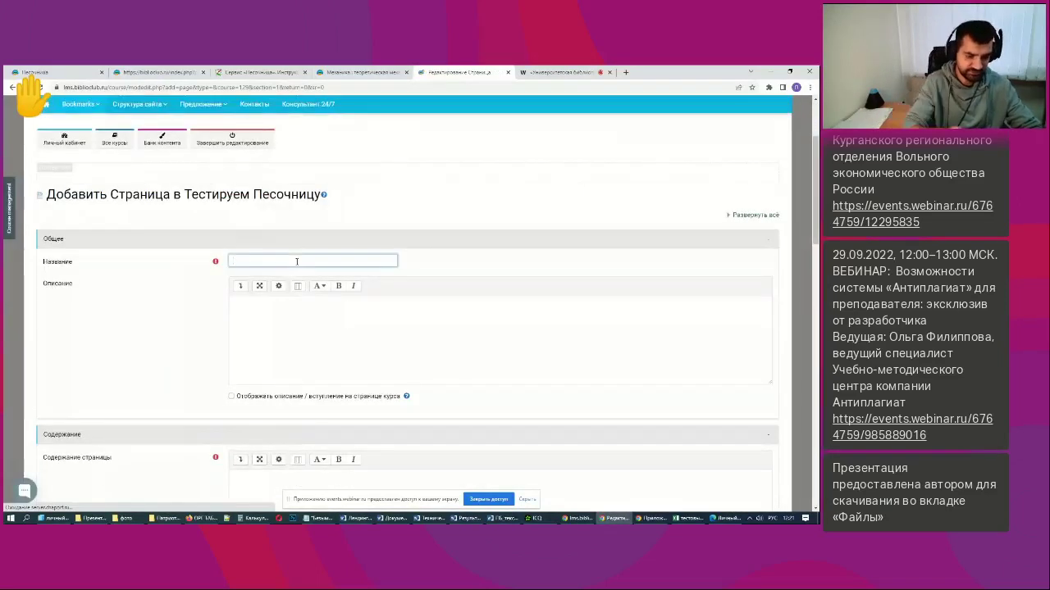
type("Тестов")
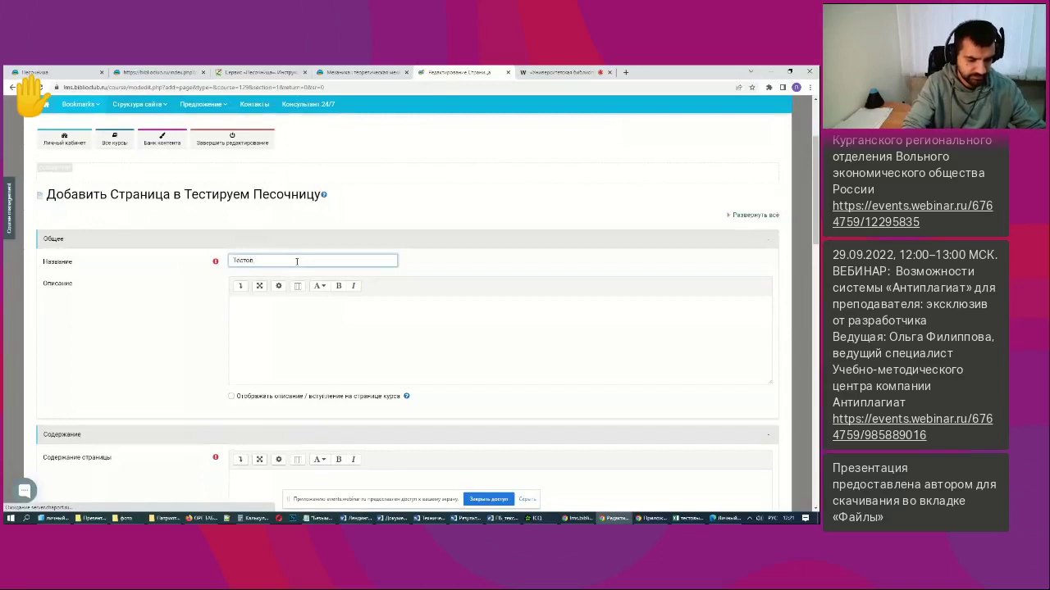
type("ый урок")
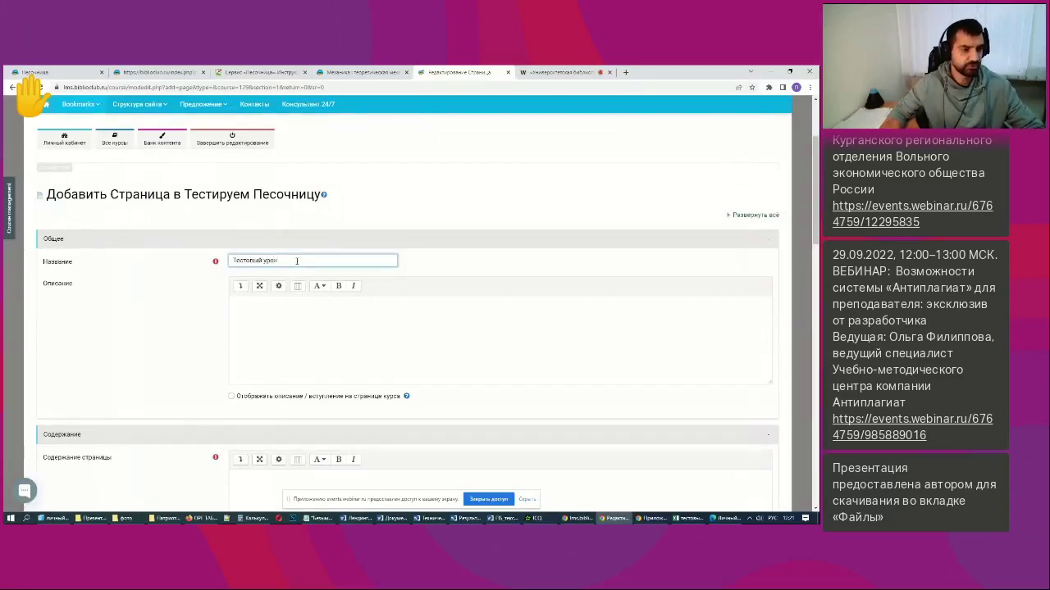
Paste the copied iframe code into the HTML source of the page's content and try to save the page.
scroll(225, 281, "down", 4)
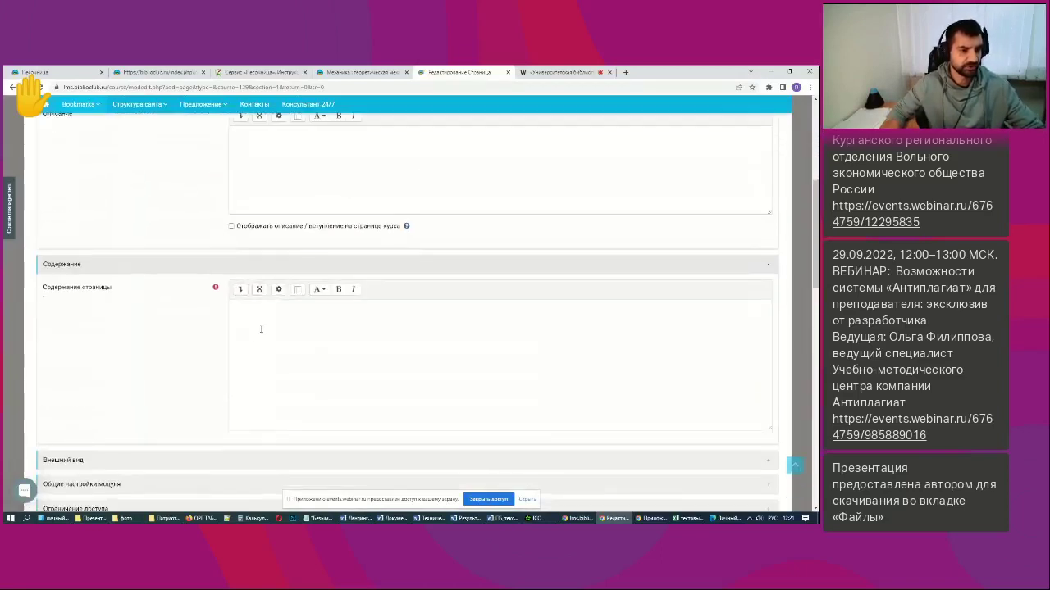
left_click(261, 321)
left_click(237, 291)
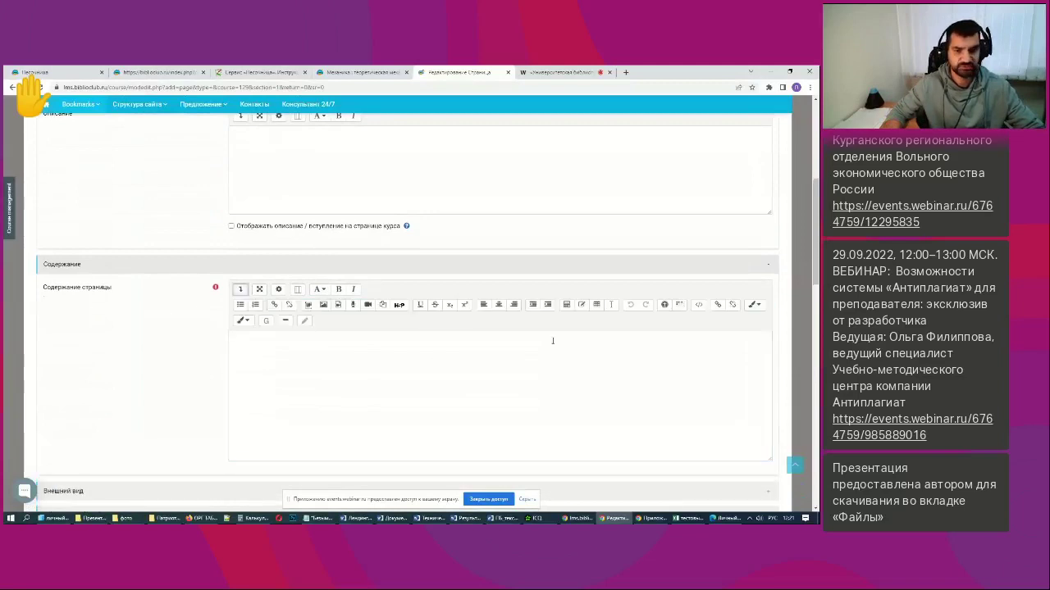
left_click(700, 306)
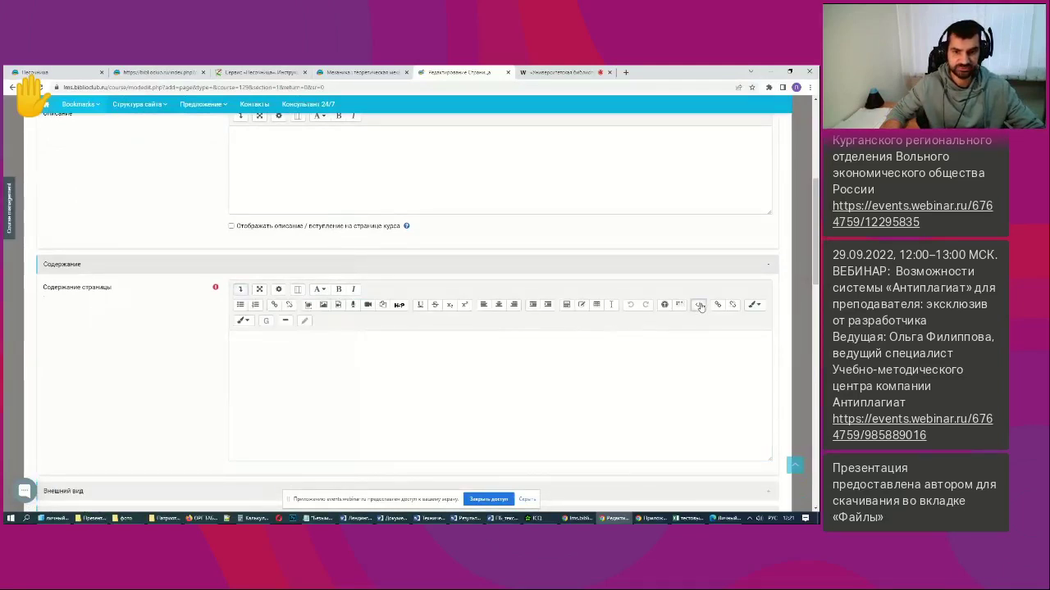
left_click(427, 340)
key("Return")
key("ctrl+v")
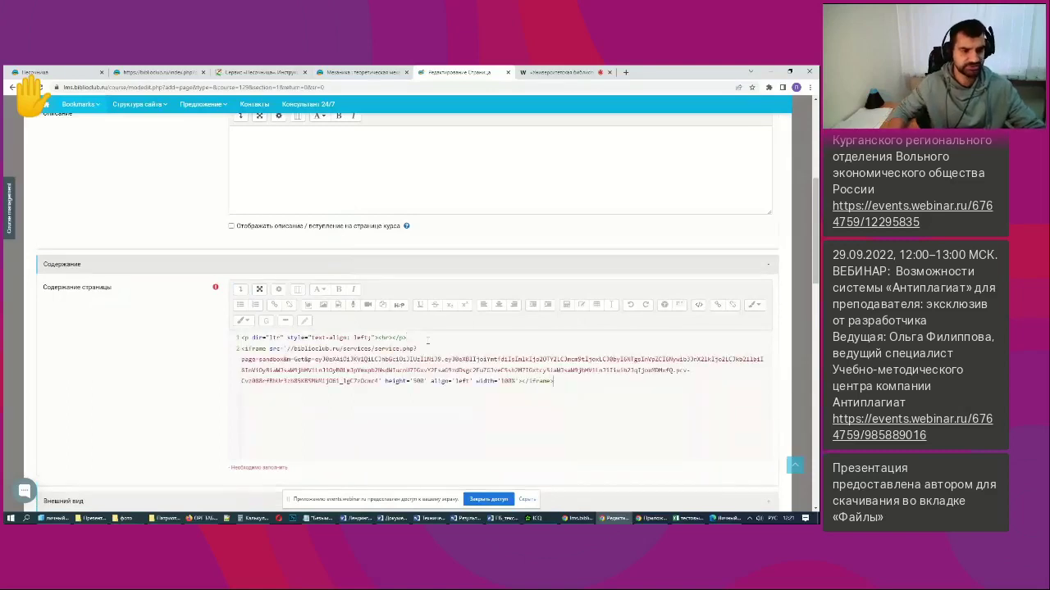
scroll(423, 401, "down", 2)
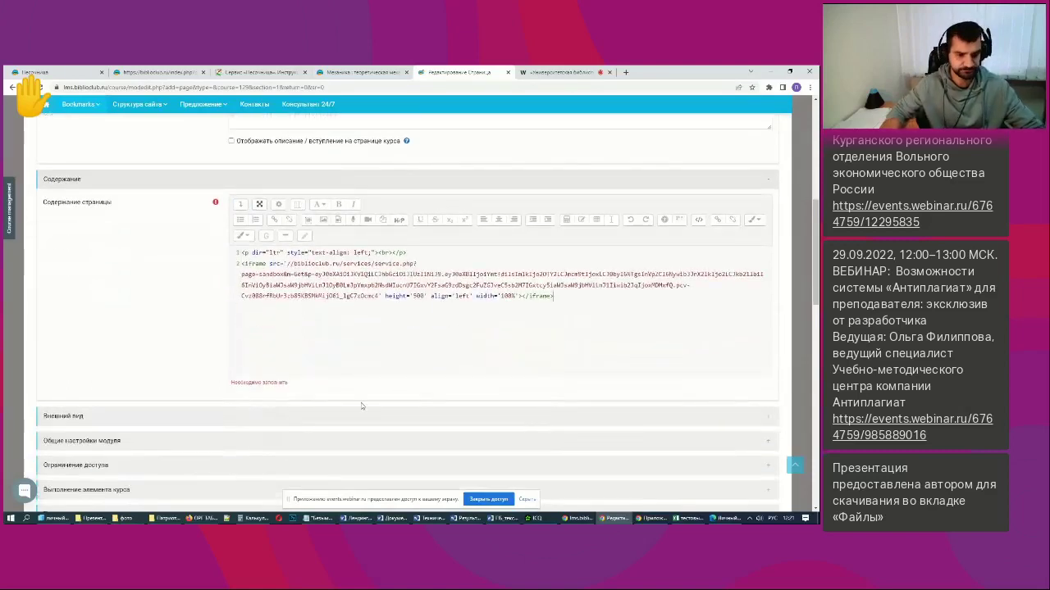
scroll(361, 405, "down", 5)
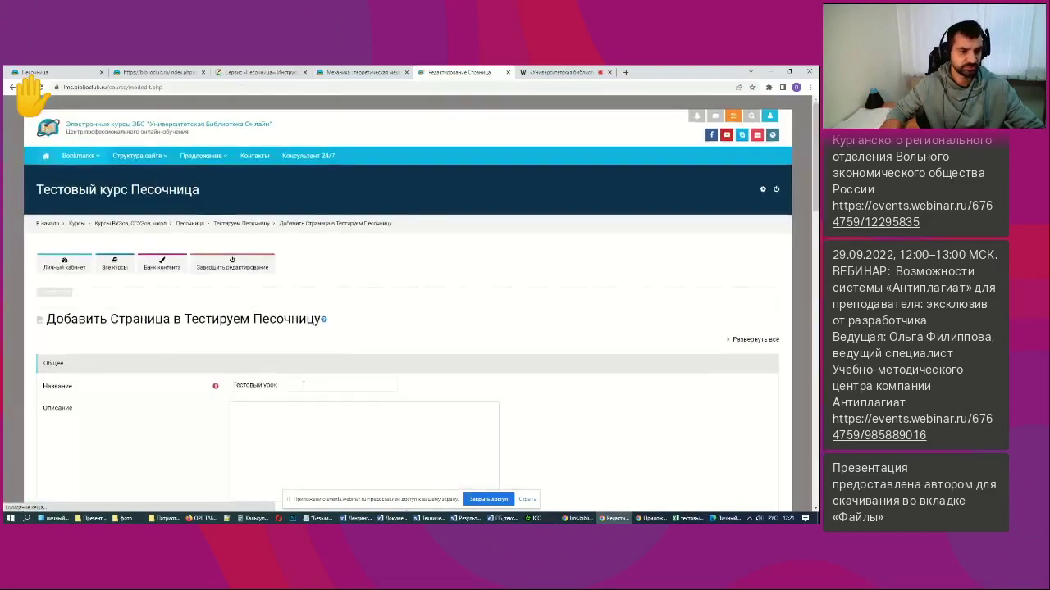
Examine the embedded book preview in the new page's content and look through the rest of the form.
scroll(312, 377, "down", 10)
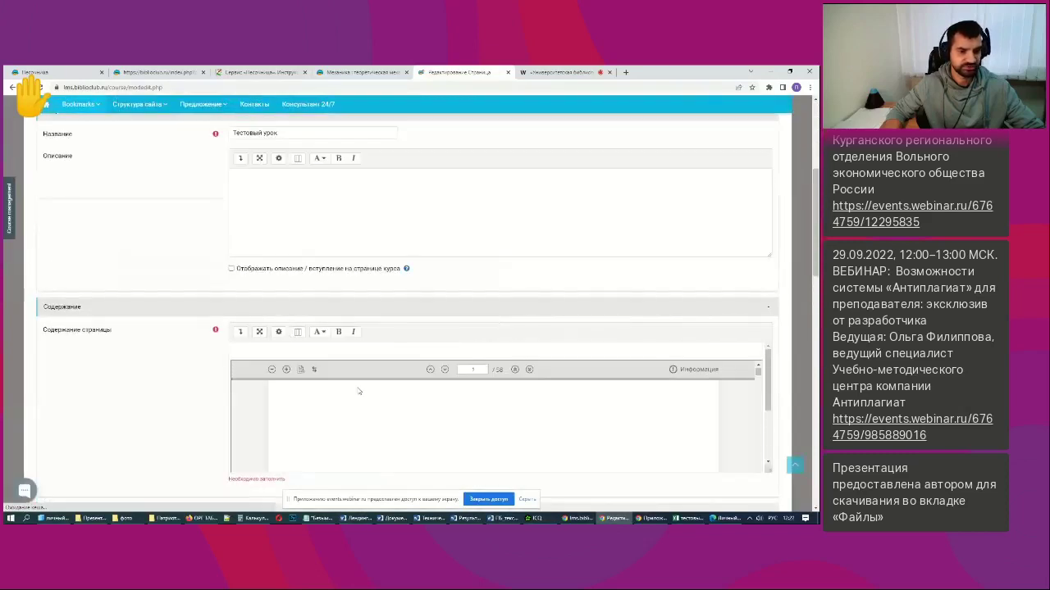
scroll(483, 349, "down", 2)
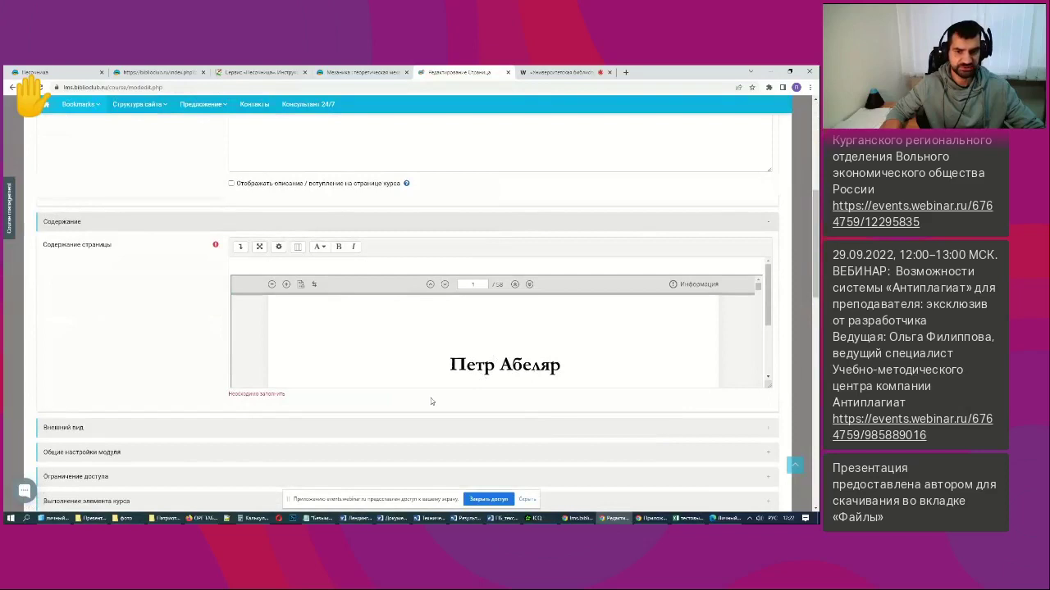
scroll(212, 378, "down", 8)
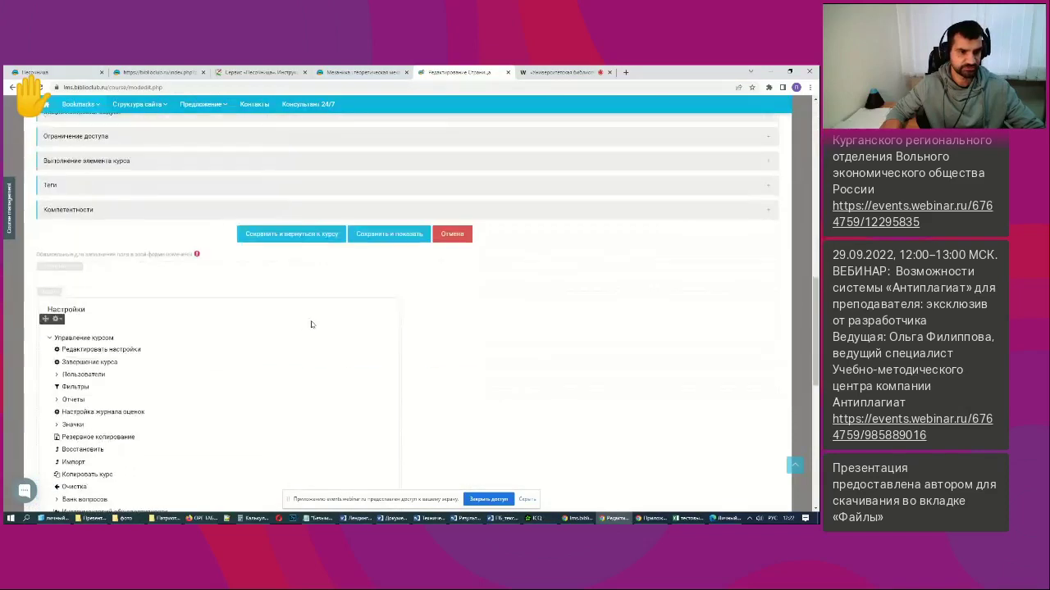
scroll(311, 325, "up", 2)
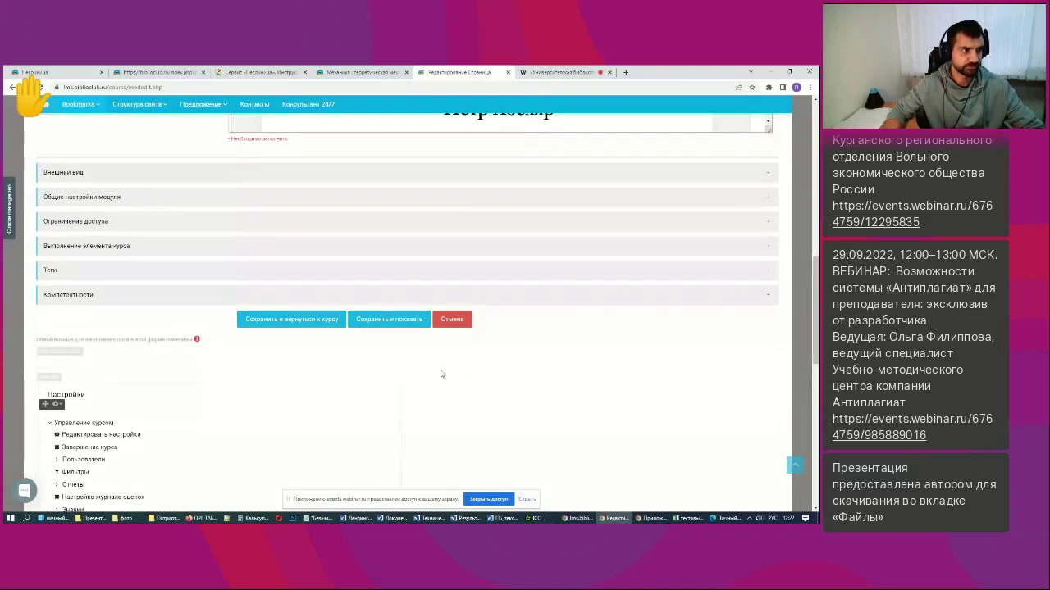
scroll(378, 355, "down", 1)
scroll(379, 354, "down", 4)
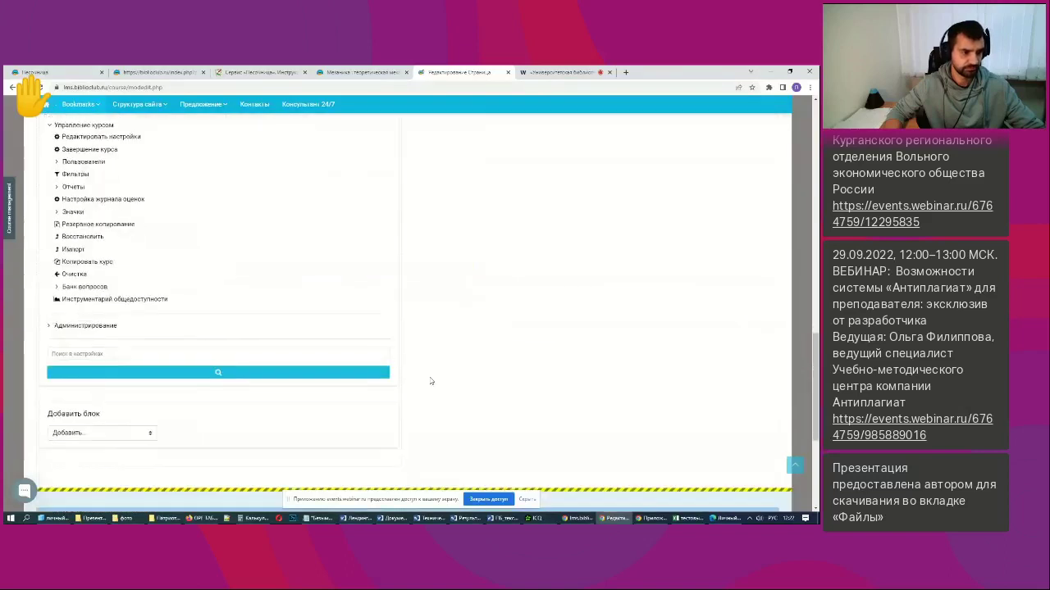
scroll(378, 354, "up", 5)
scroll(411, 369, "down", 7)
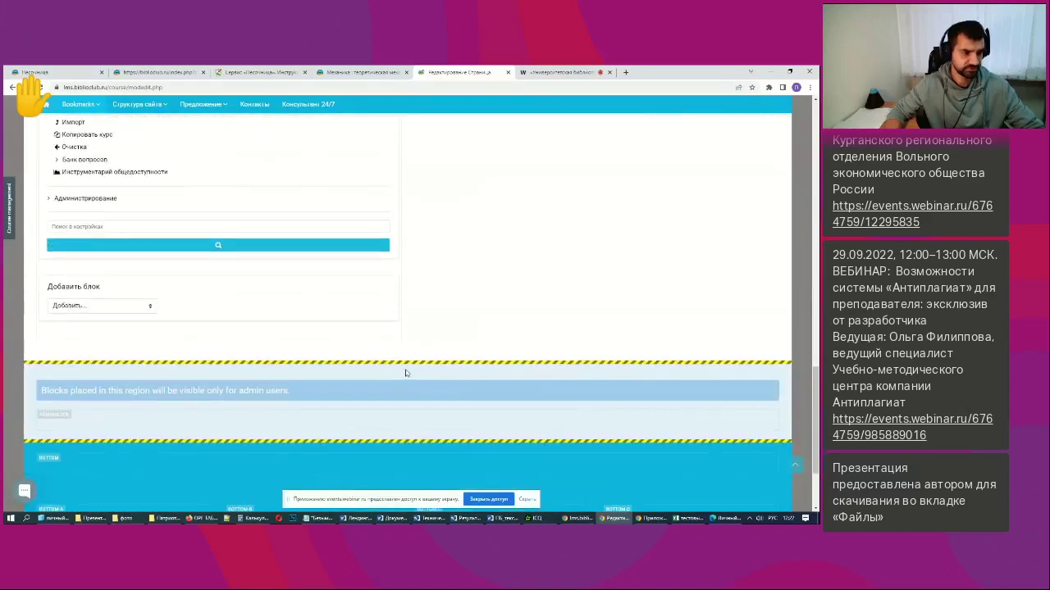
scroll(407, 370, "up", 10)
scroll(208, 326, "down", 2)
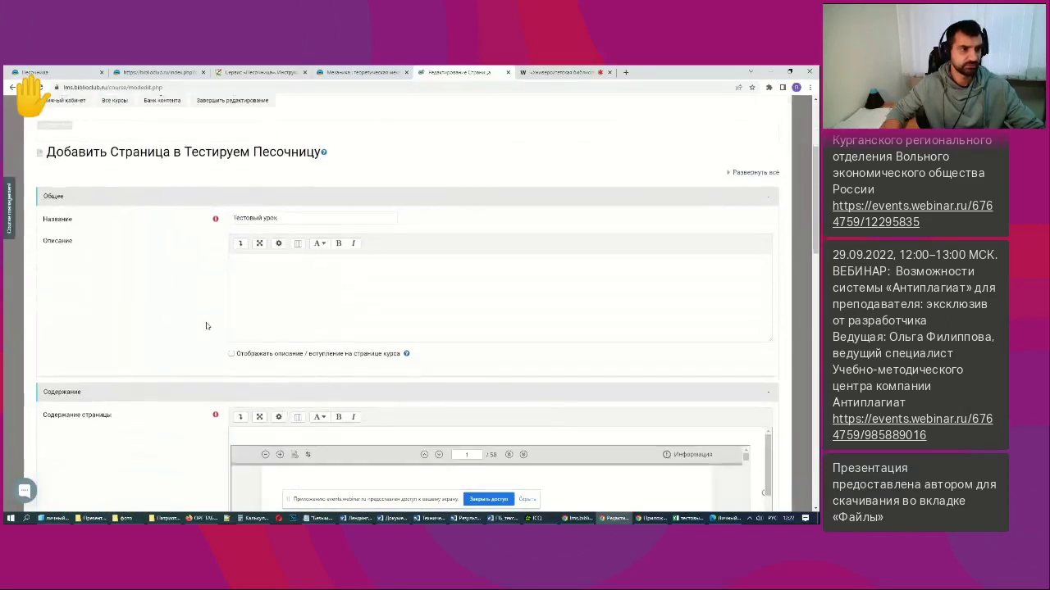
scroll(237, 239, "up", 3)
Turn off the course's editing mode and return to the Песочница course page's section "Тестируем Песочницу".
left_click(224, 276)
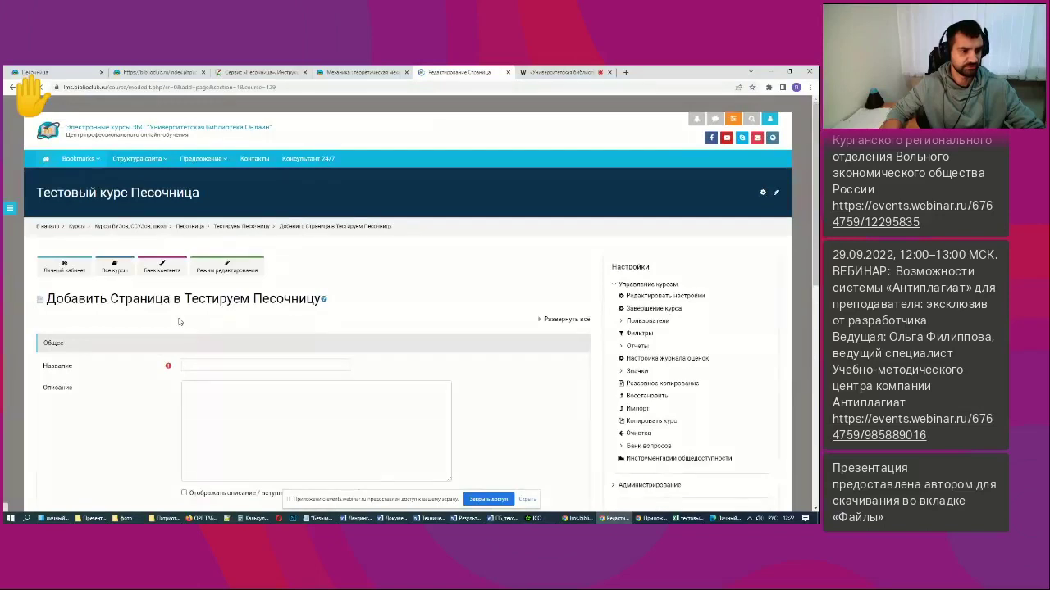
left_click(241, 230)
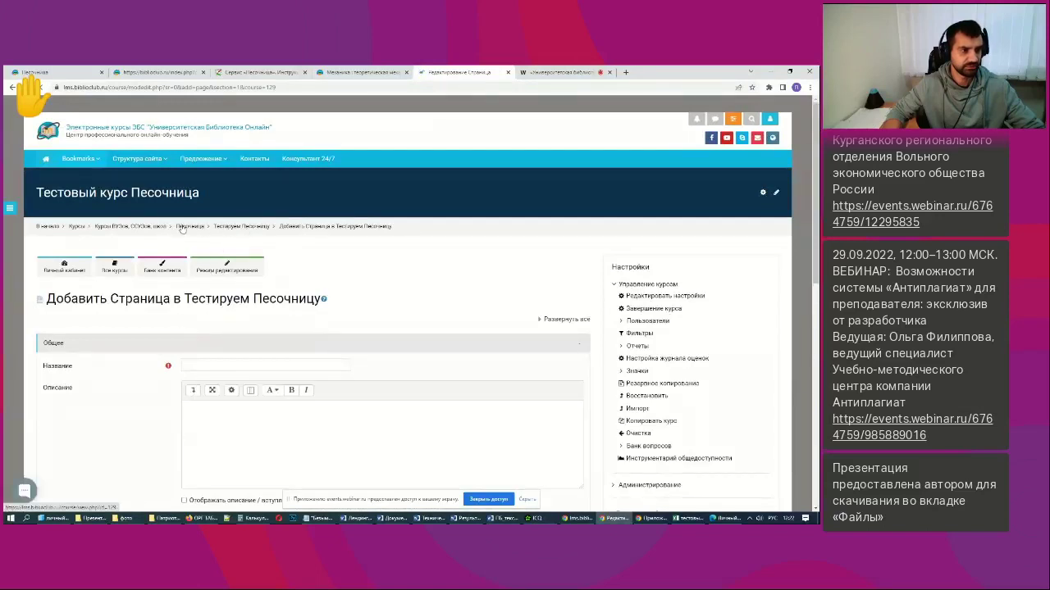
scroll(246, 316, "down", 1)
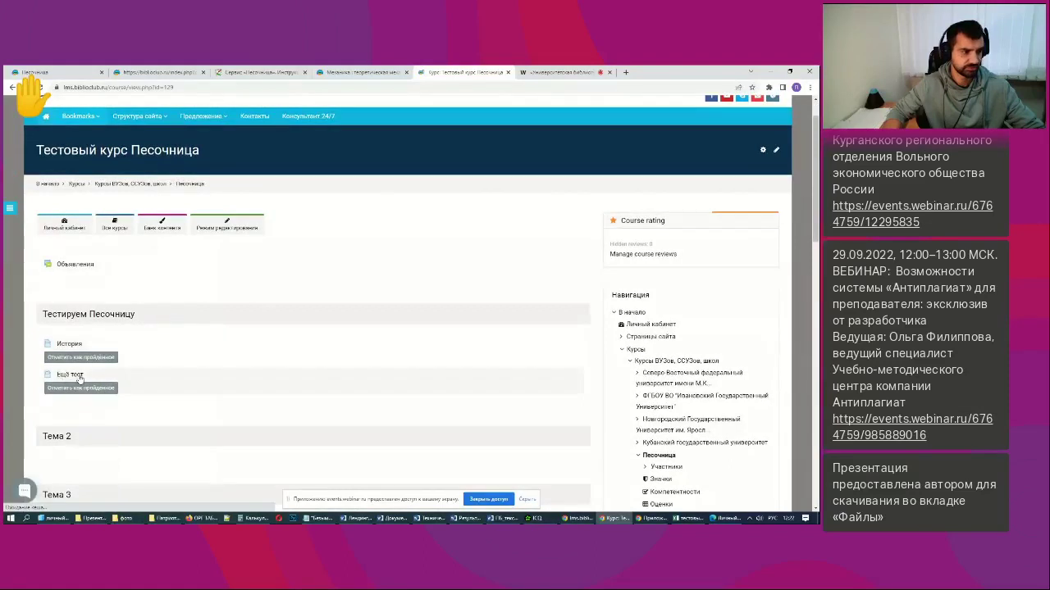
scroll(190, 381, "down", 1)
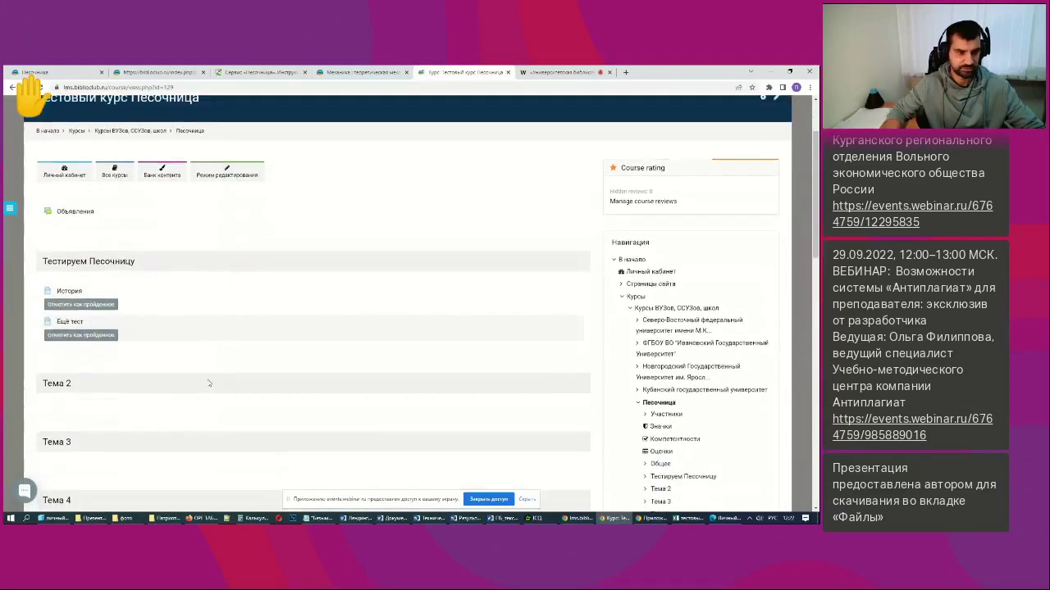
scroll(206, 374, "up", 3)
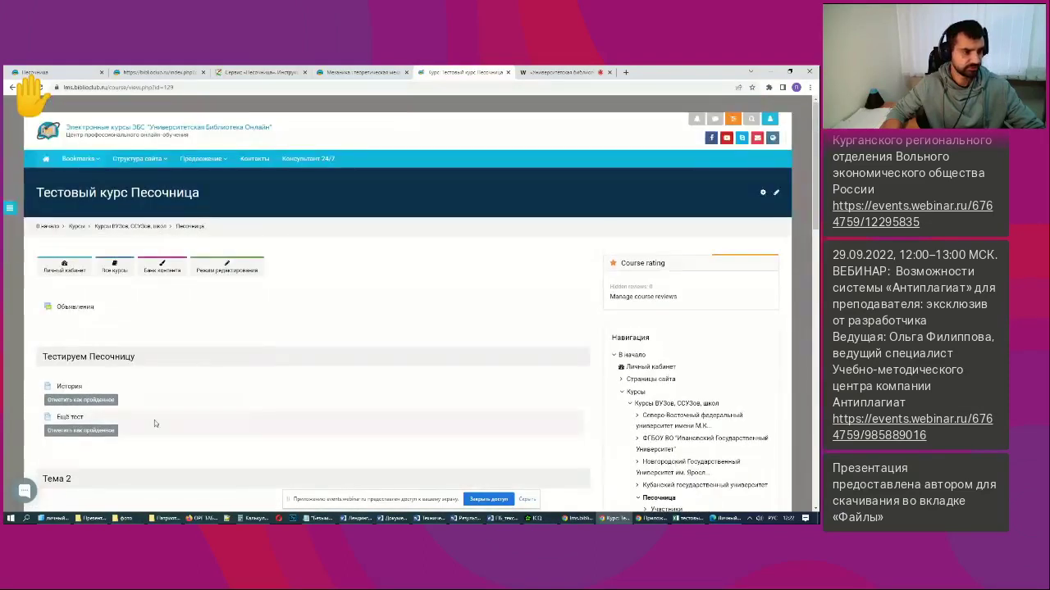
Open the existing page "Ещё тест", examine its embedded book viewer and return to the course page.
left_click(73, 419)
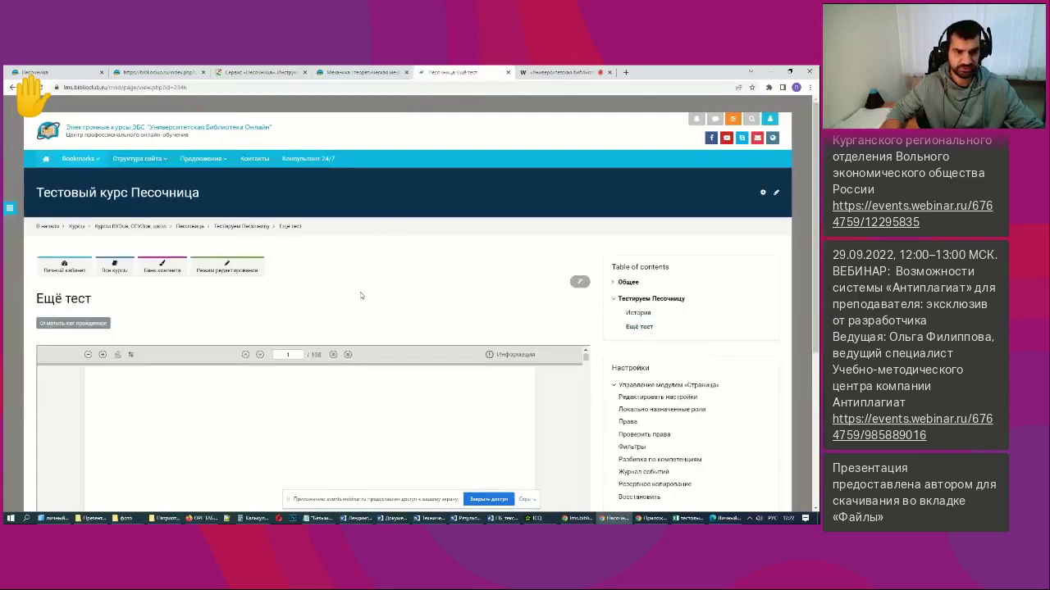
scroll(570, 310, "down", 2)
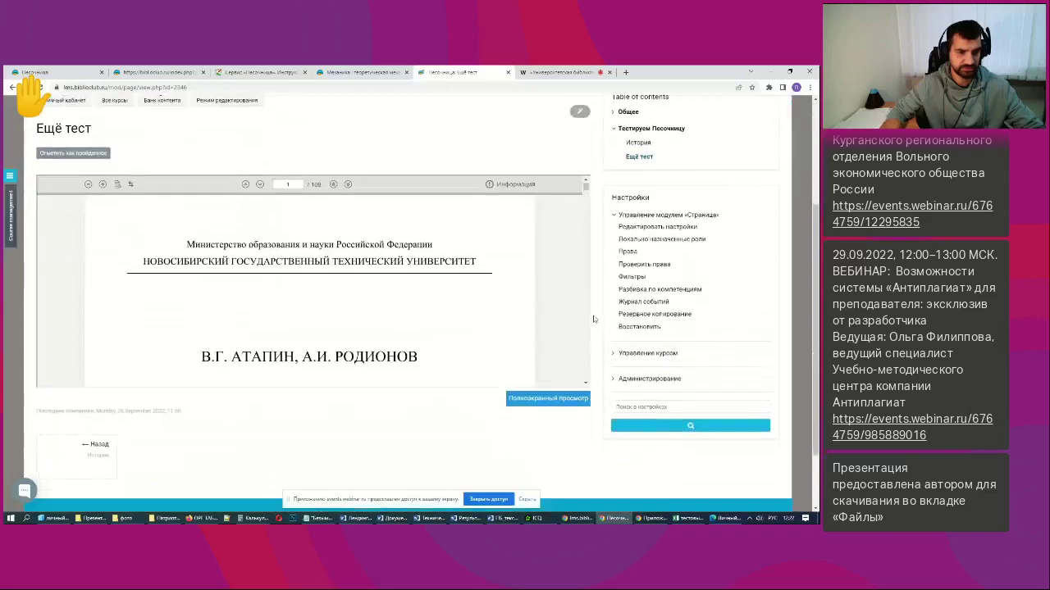
scroll(431, 305, "down", 3)
scroll(432, 304, "down", 2)
scroll(432, 303, "up", 6)
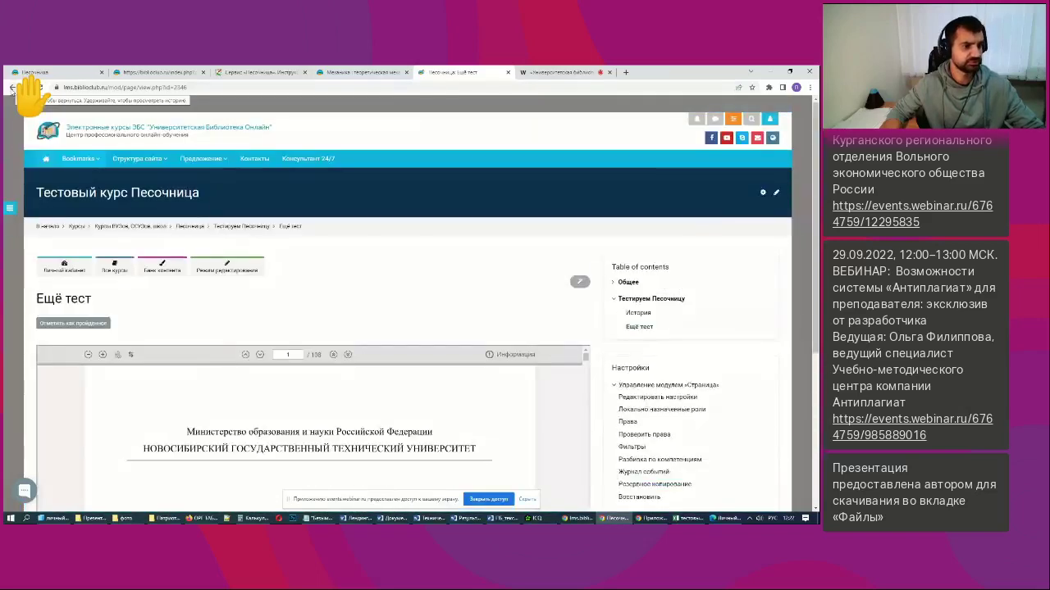
left_click(11, 87)
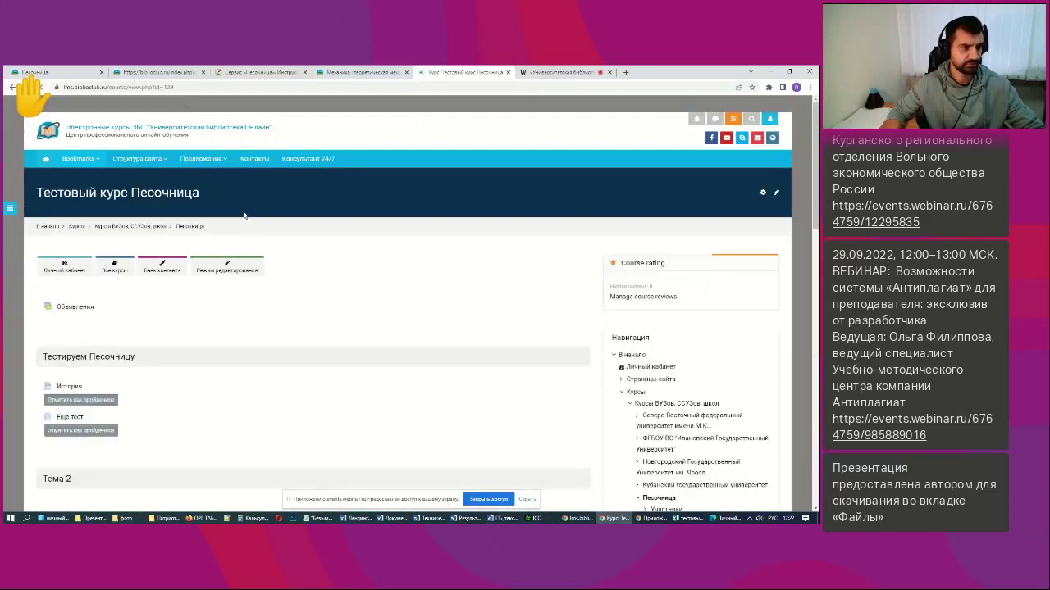
Open the existing page "История" and examine how the embedded book is laid out on it.
left_click(72, 387)
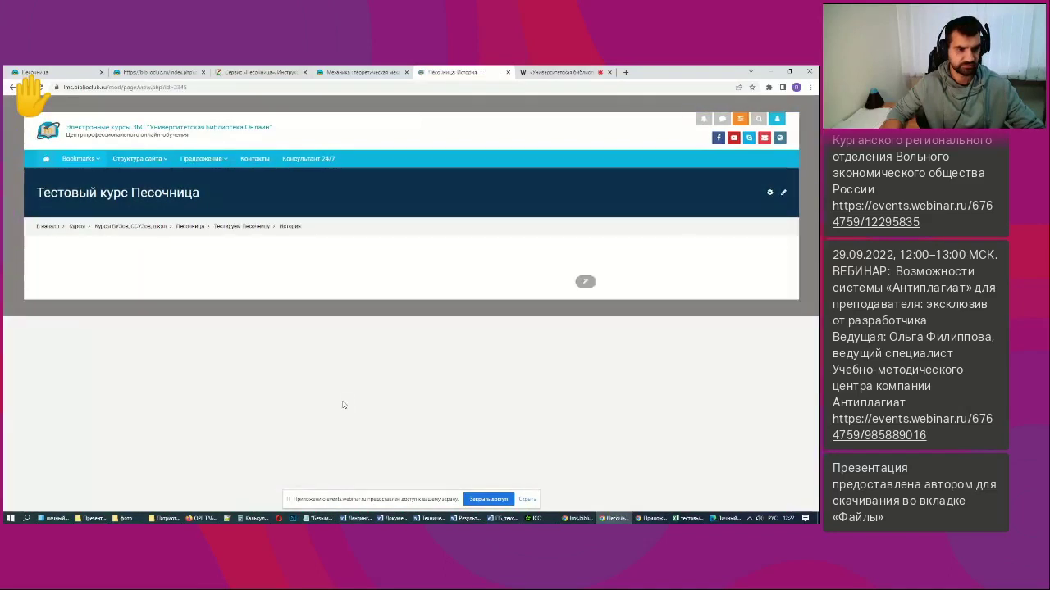
scroll(429, 316, "down", 1)
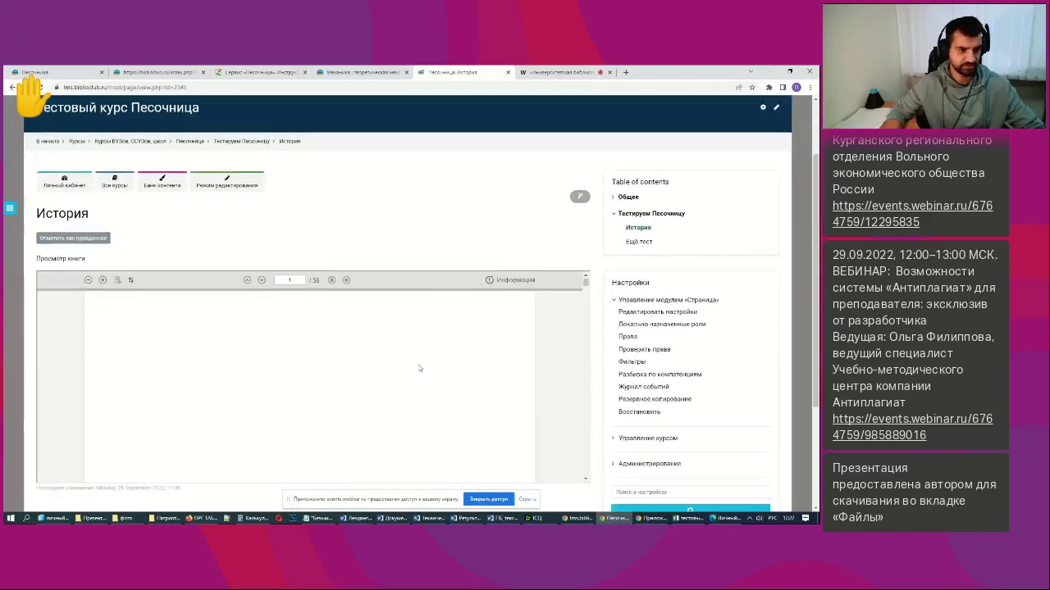
scroll(424, 390, "down", 2)
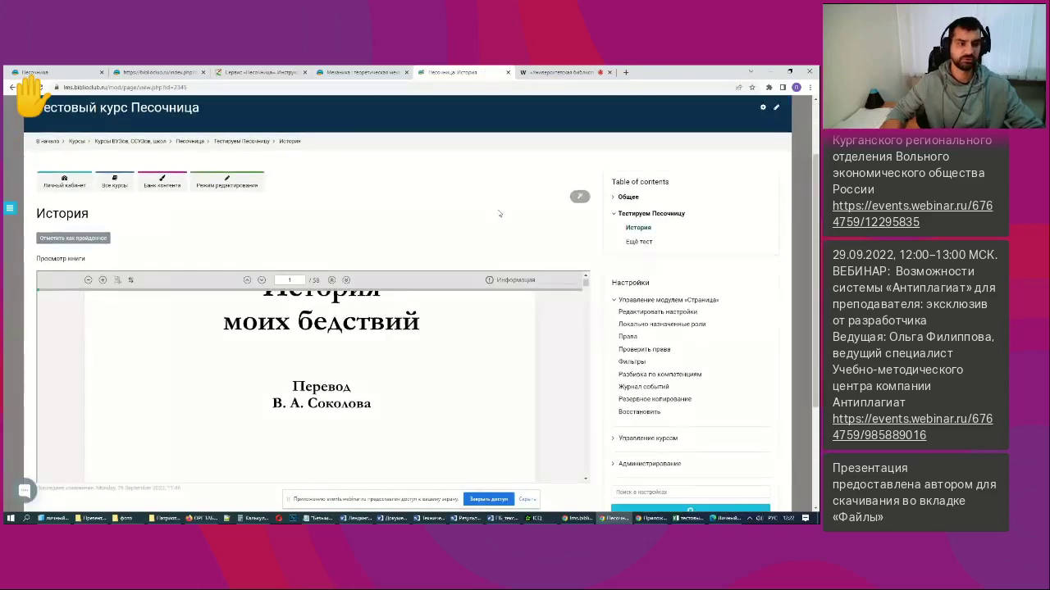
scroll(219, 304, "up", 1)
scroll(352, 303, "down", 2)
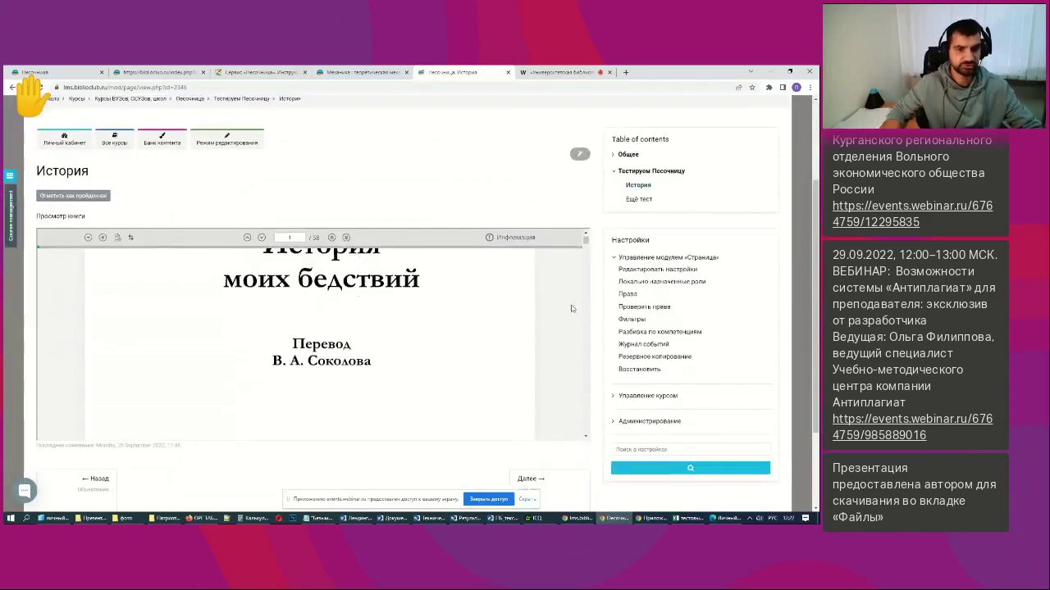
scroll(329, 359, "up", 1)
scroll(377, 204, "down", 2)
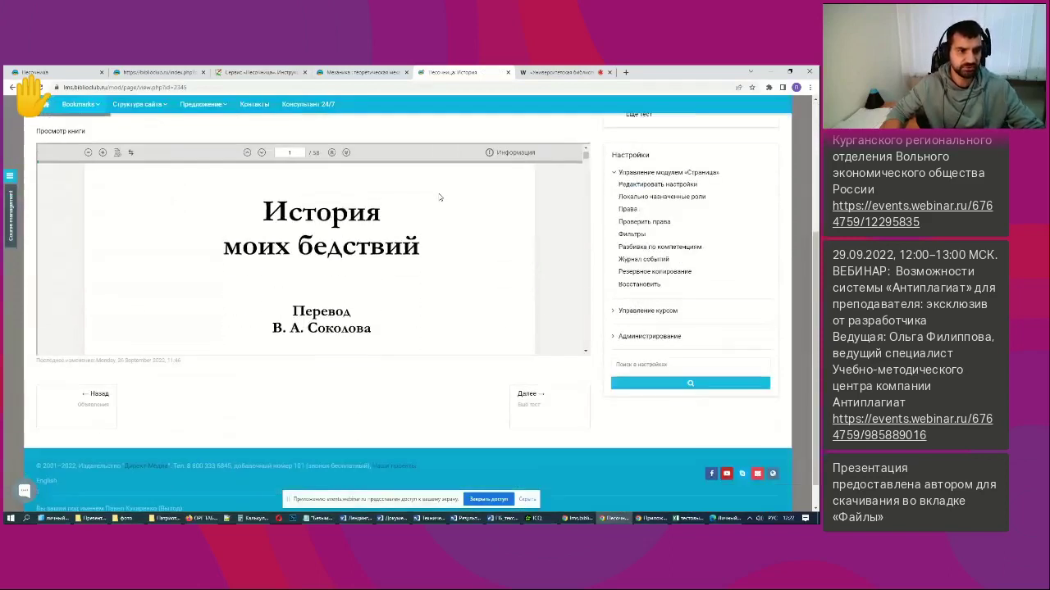
scroll(377, 204, "up", 3)
scroll(377, 204, "down", 1)
Leaf through the pages of the book embedded in "История" and return to its title page.
scroll(380, 290, "down", 6)
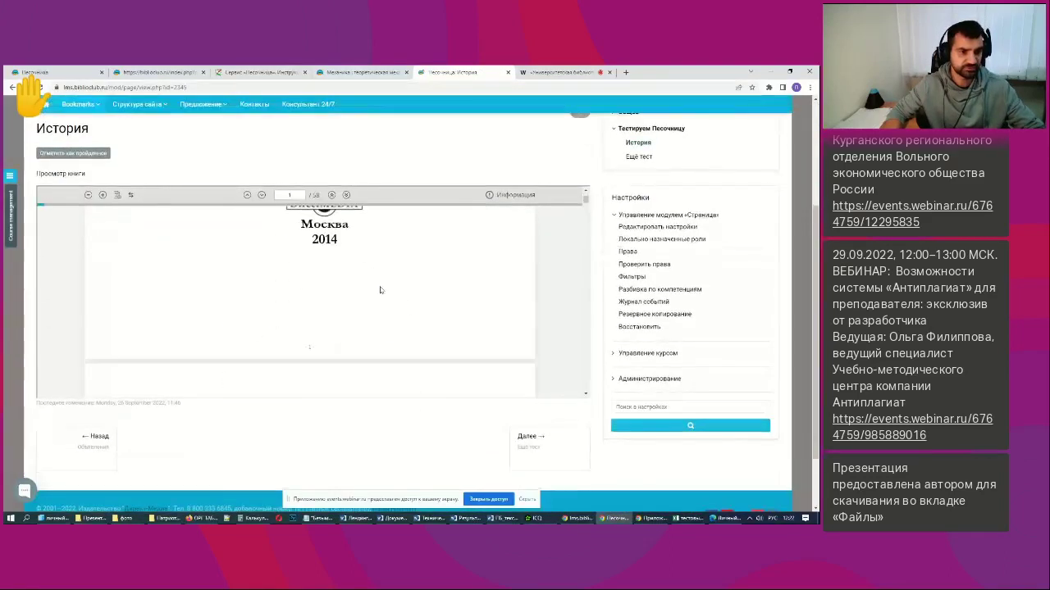
scroll(382, 287, "down", 4)
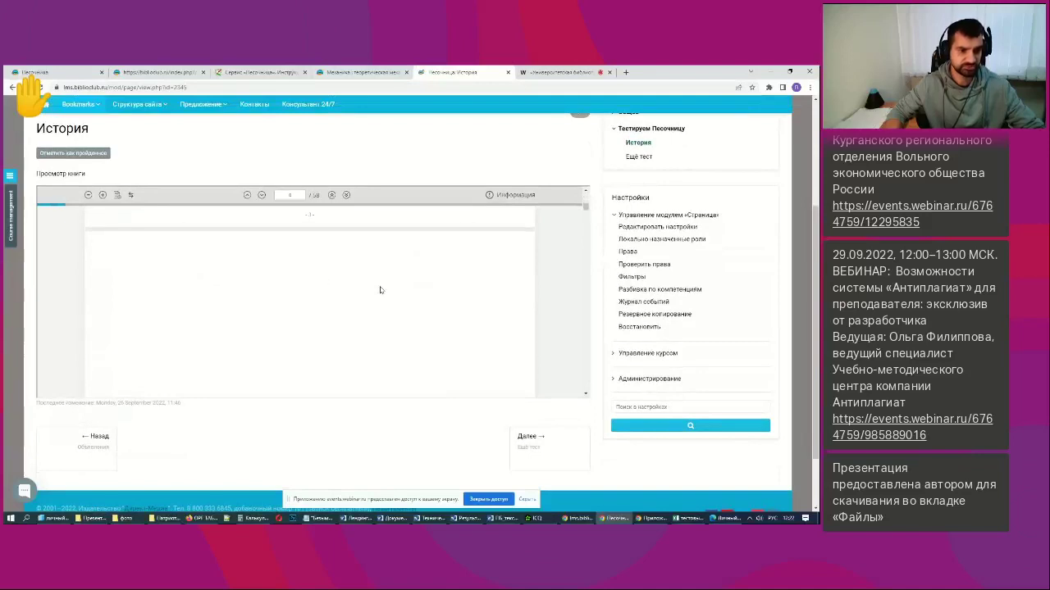
scroll(446, 250, "down", 3)
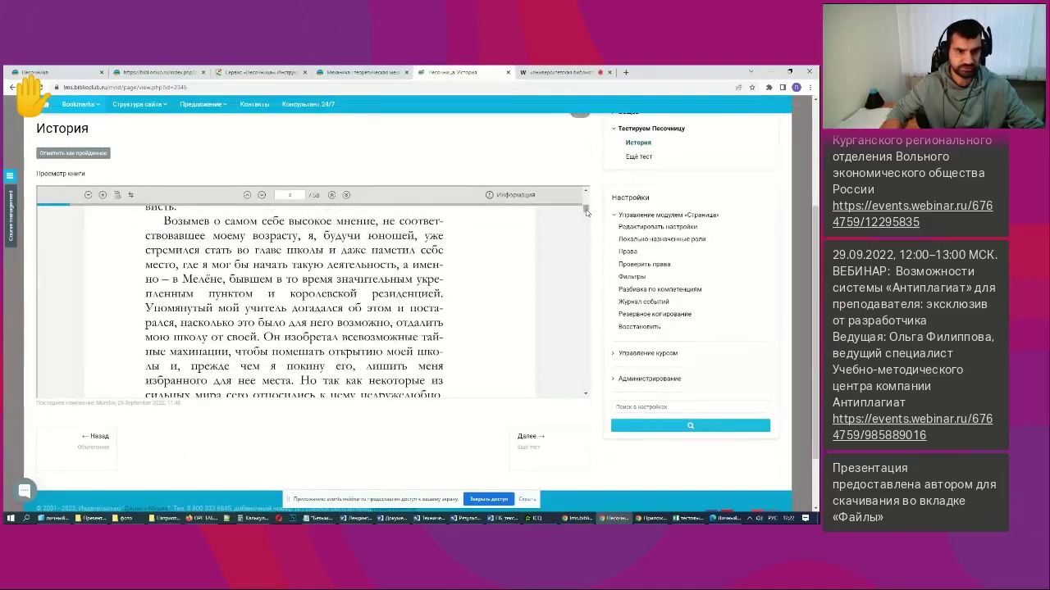
mouse_move(586, 212)
left_mouse_down()
mouse_move(585, 261)
mouse_move(587, 215)
left_mouse_up()
scroll(404, 302, "down", 5)
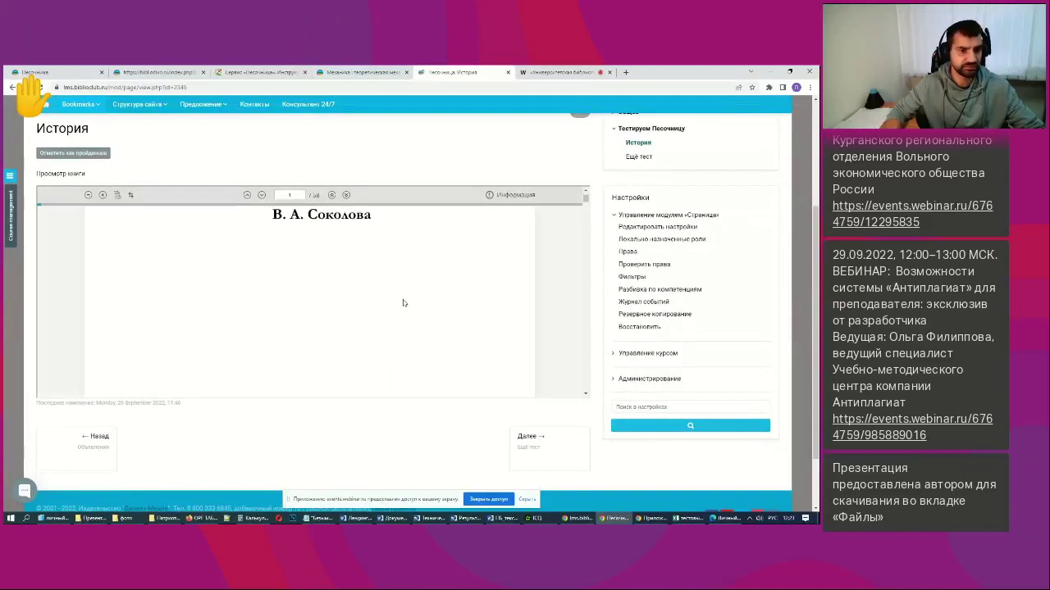
scroll(403, 304, "down", 3)
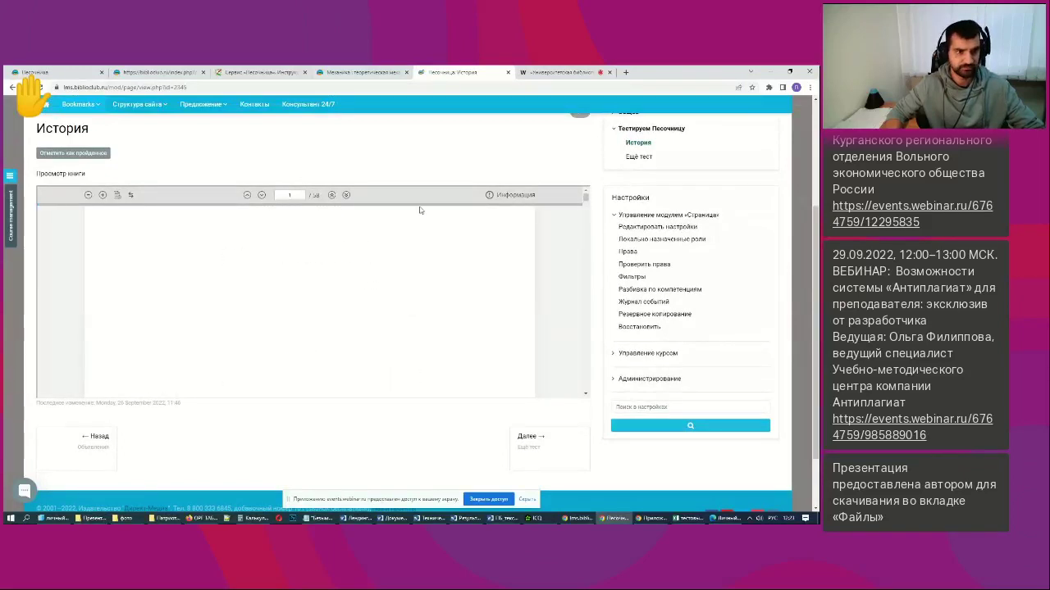
scroll(419, 210, "up", 5)
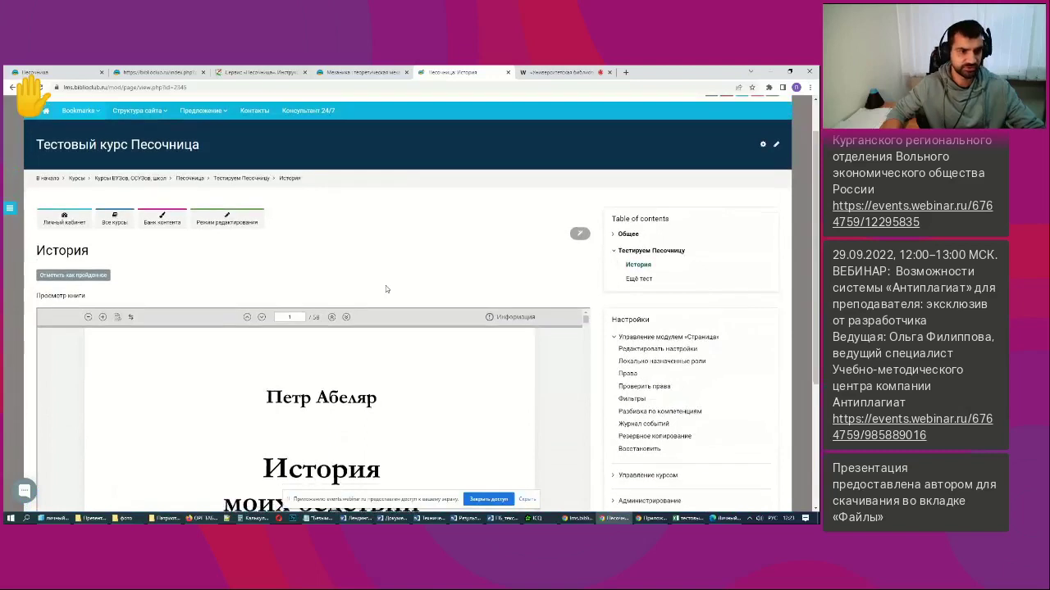
scroll(385, 288, "down", 3)
scroll(385, 289, "up", 2)
scroll(385, 251, "up", 2)
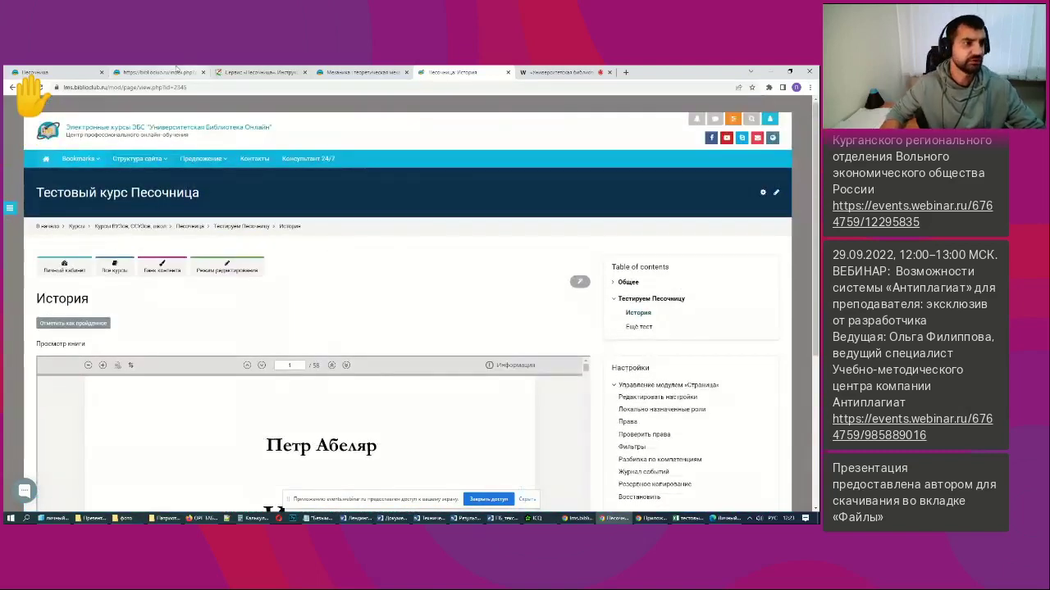
Switch to the library site and browse the books in the УГС ВО catalogue section "01.00.00 Математика и механика".
left_click(58, 72)
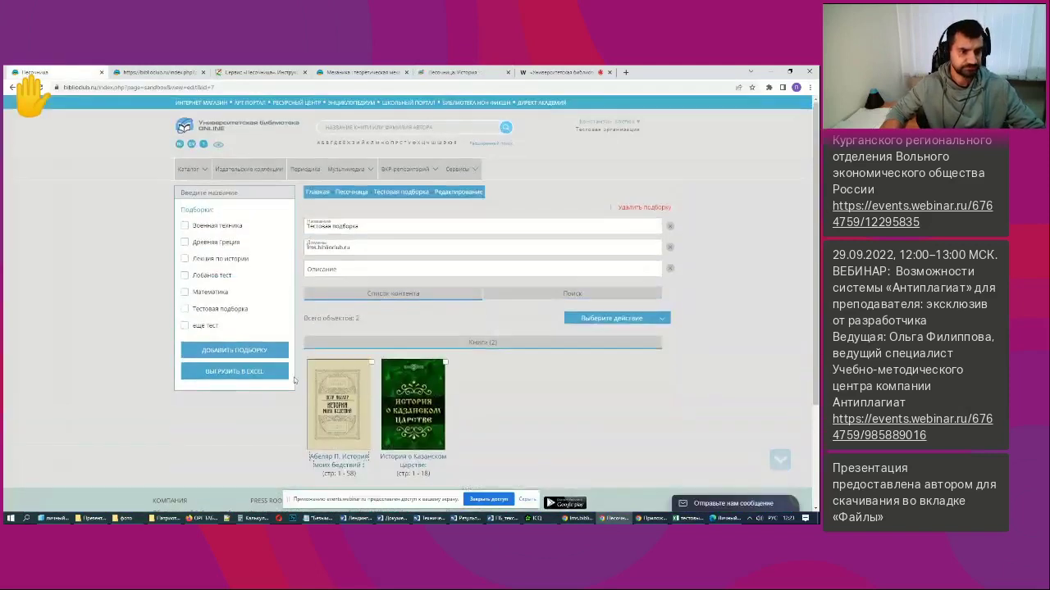
mouse_move(193, 167)
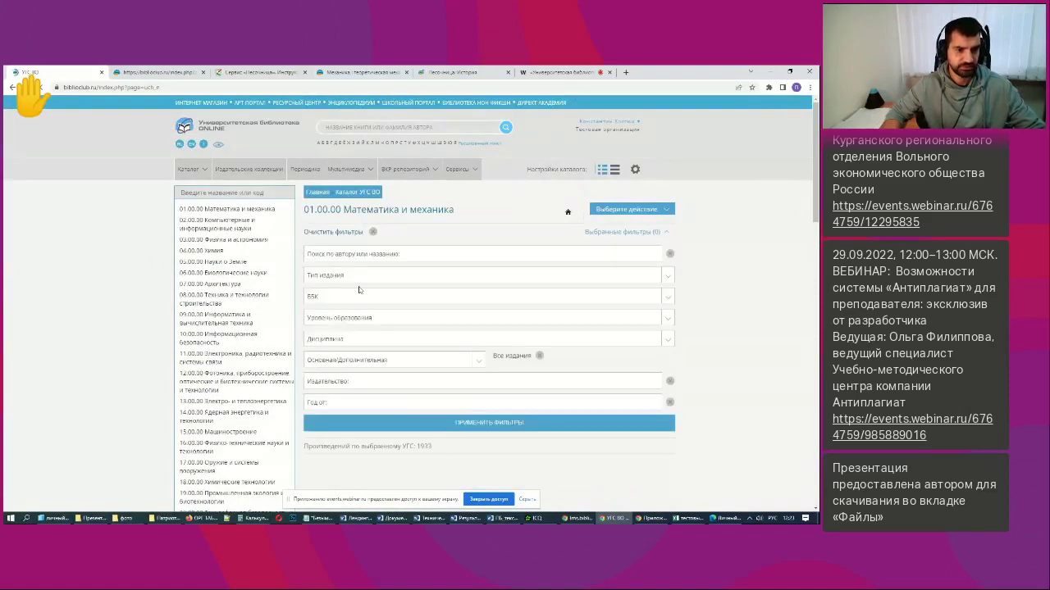
scroll(359, 290, "down", 3)
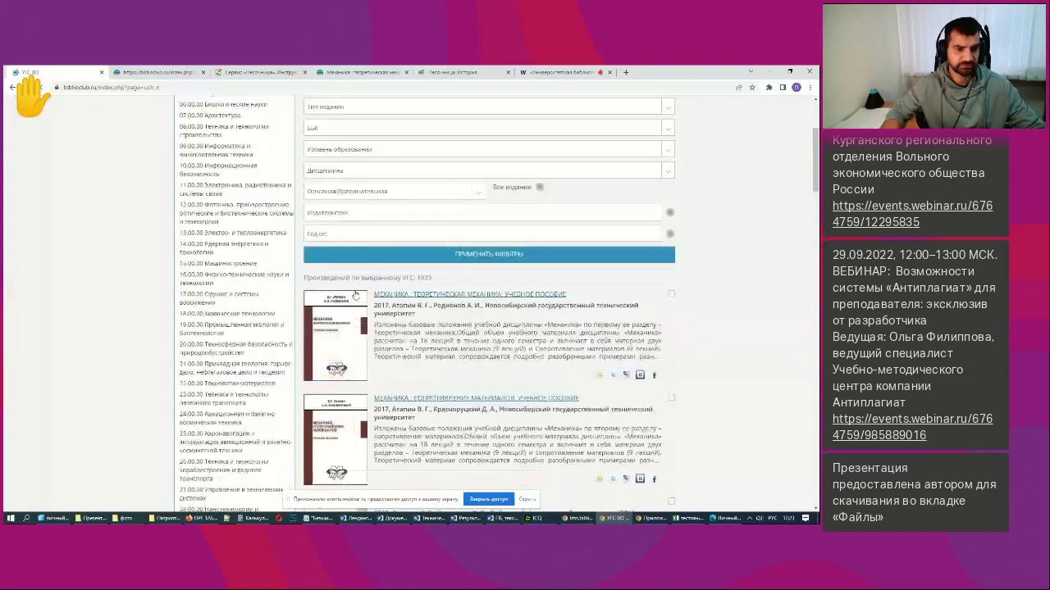
scroll(355, 293, "down", 2)
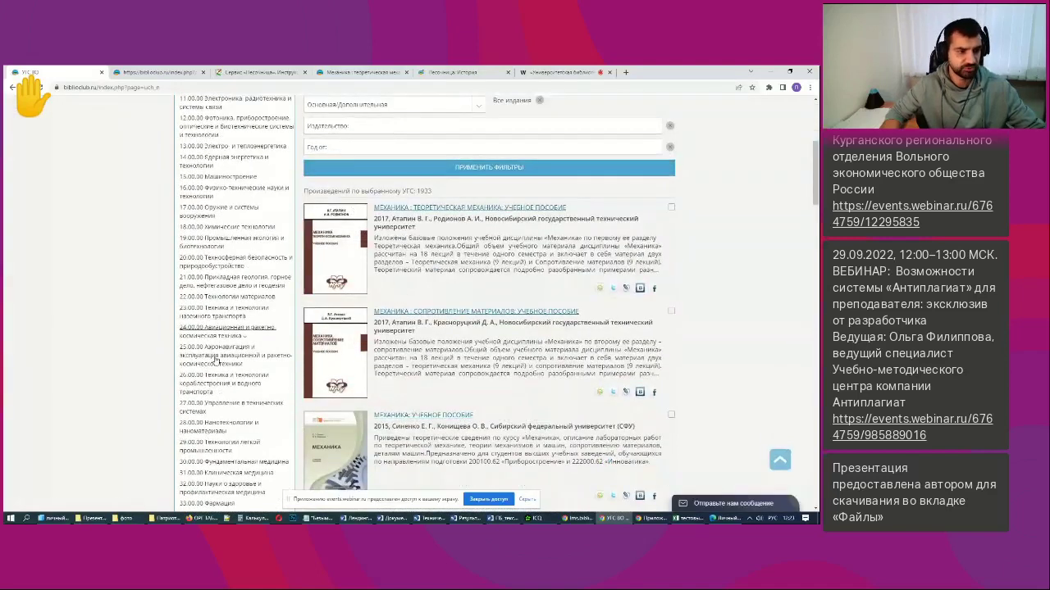
scroll(277, 289, "down", 1)
scroll(277, 288, "up", 2)
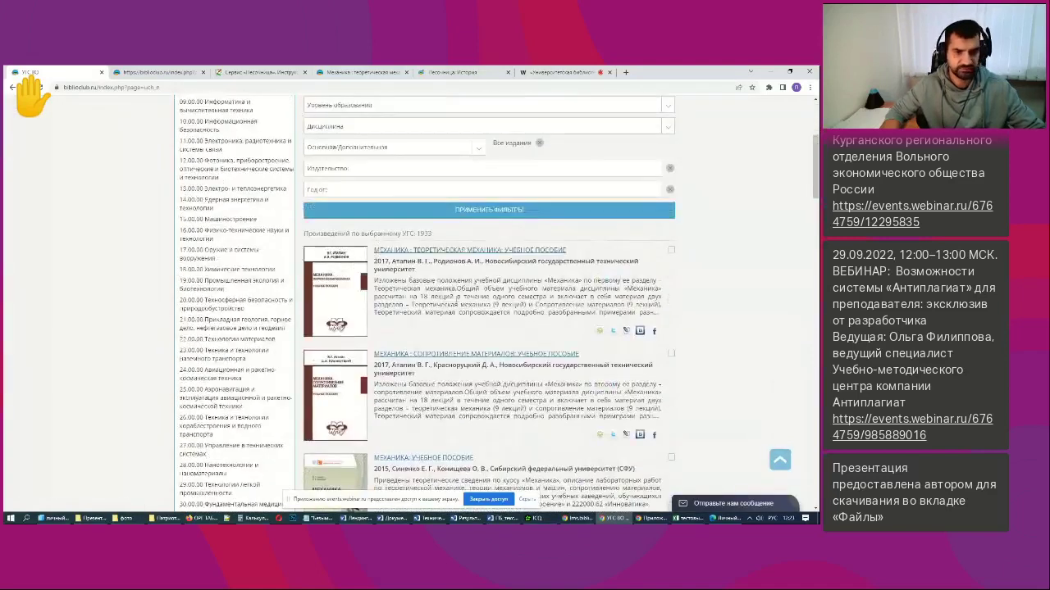
Open the textbook "Механика : теоретическая механика: учебное пособие" and display its embed codes.
left_click(486, 256)
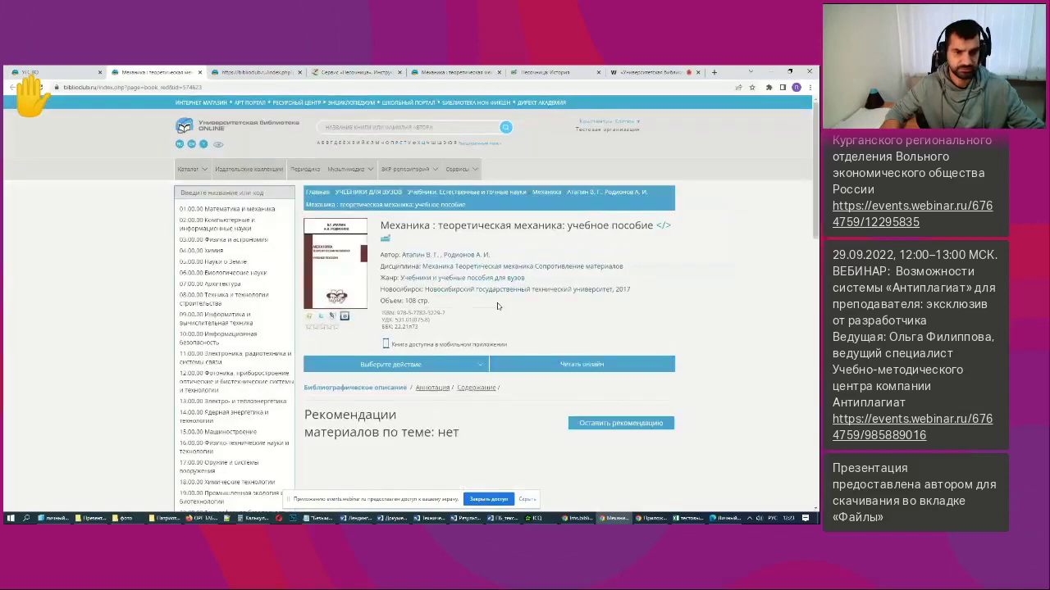
left_click(663, 227)
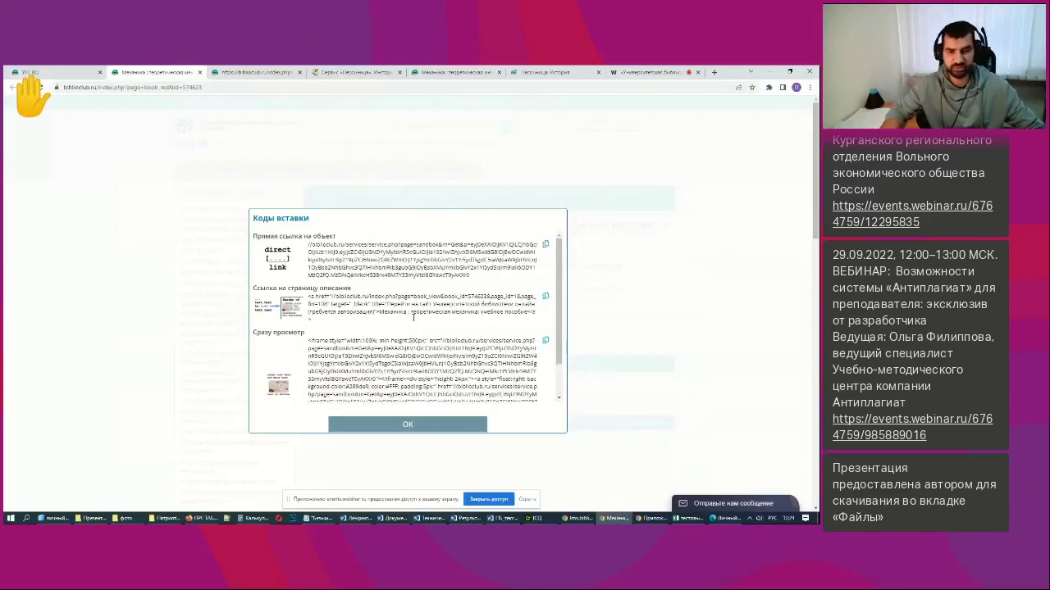
Examine the textbook's embed code variants: "Прямая ссылка на объект", "Ссылка на страницу описания" and "Сразу просмотр".
scroll(414, 316, "down", 1)
scroll(414, 312, "up", 1)
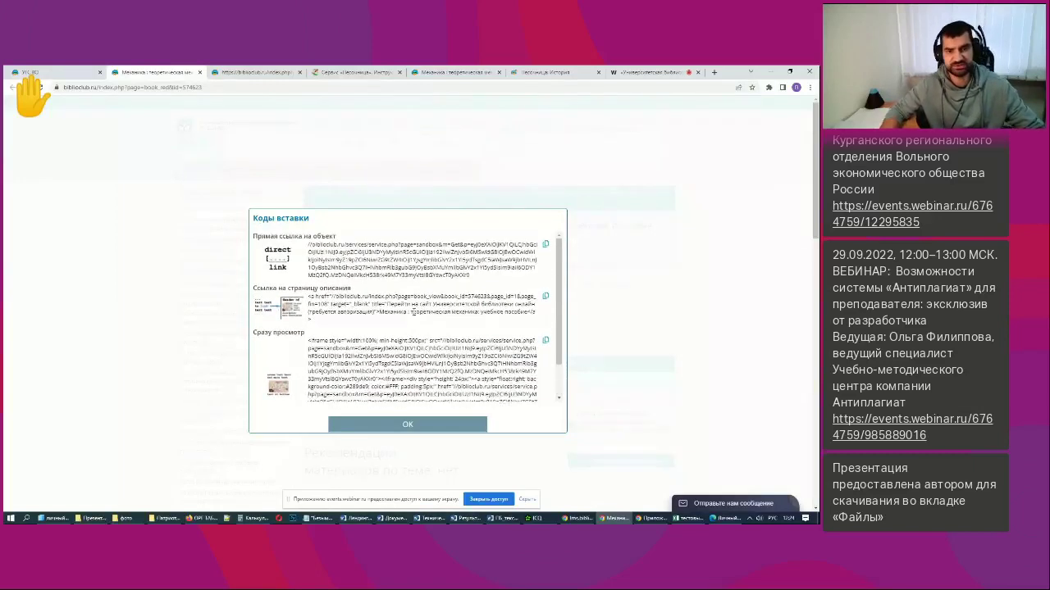
scroll(413, 313, "down", 2)
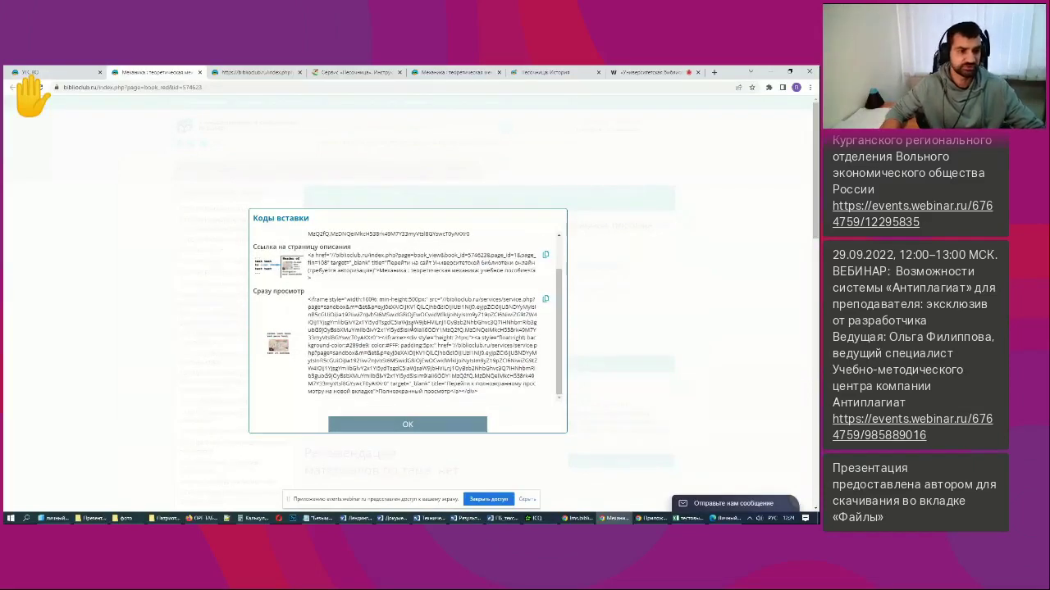
scroll(412, 336, "up", 2)
scroll(412, 336, "down", 2)
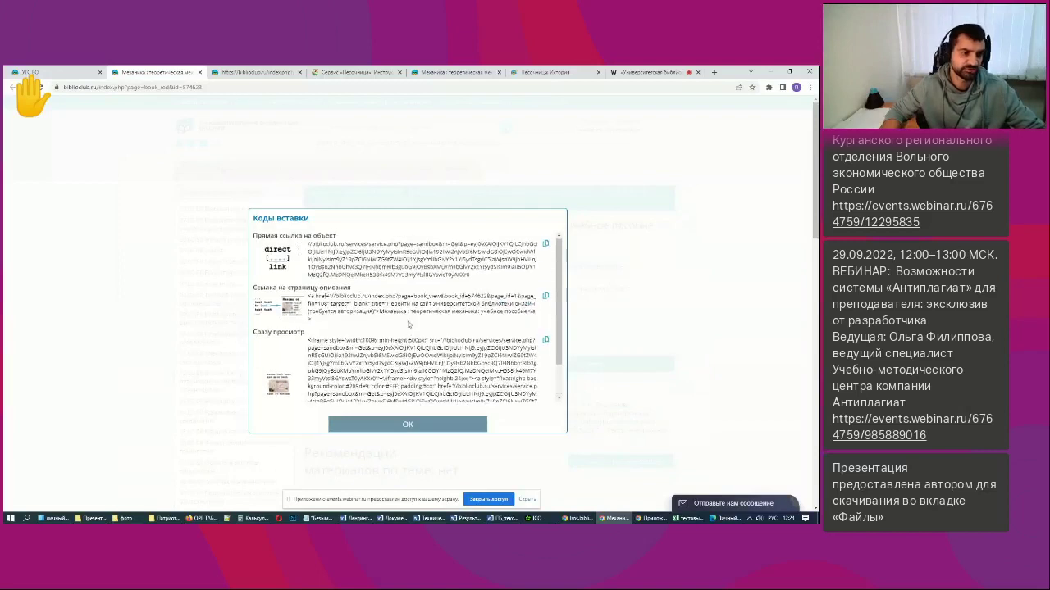
left_click_drag(483, 394, 308, 299)
left_click(323, 314)
scroll(324, 315, "up", 2)
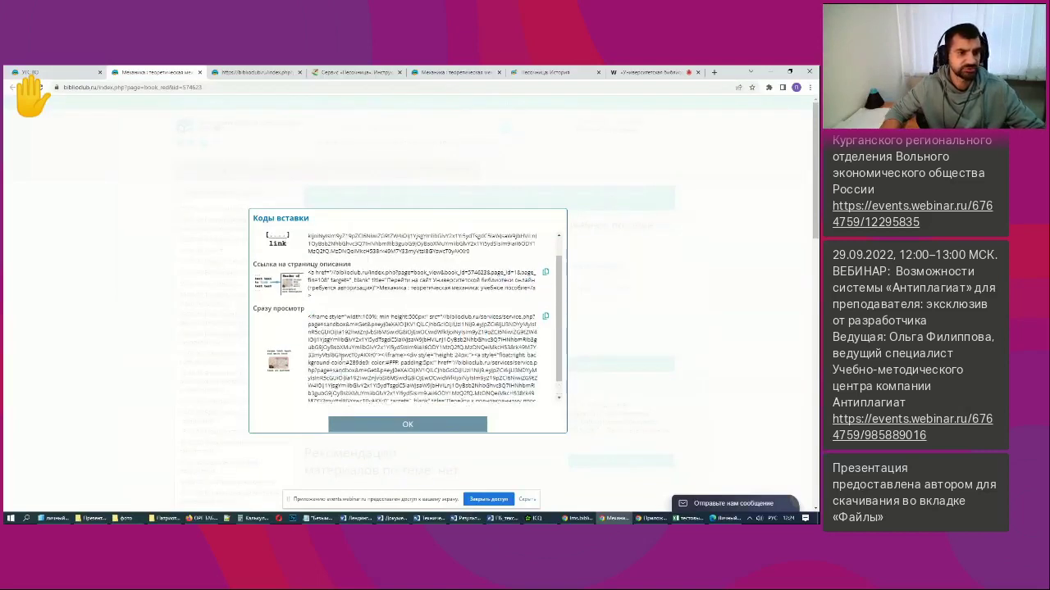
left_click_drag(319, 321, 310, 296)
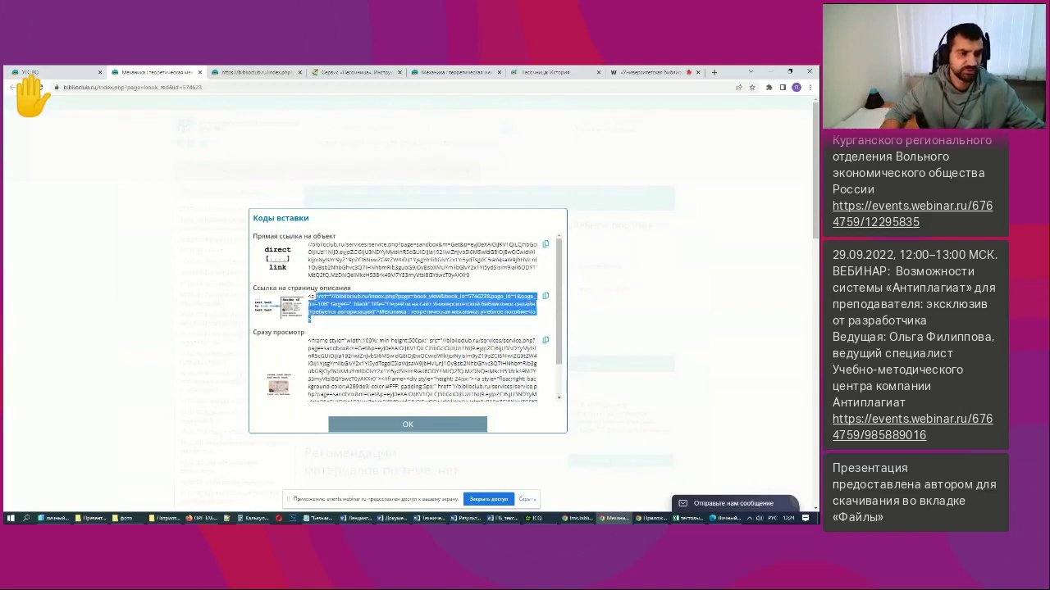
left_click(332, 308)
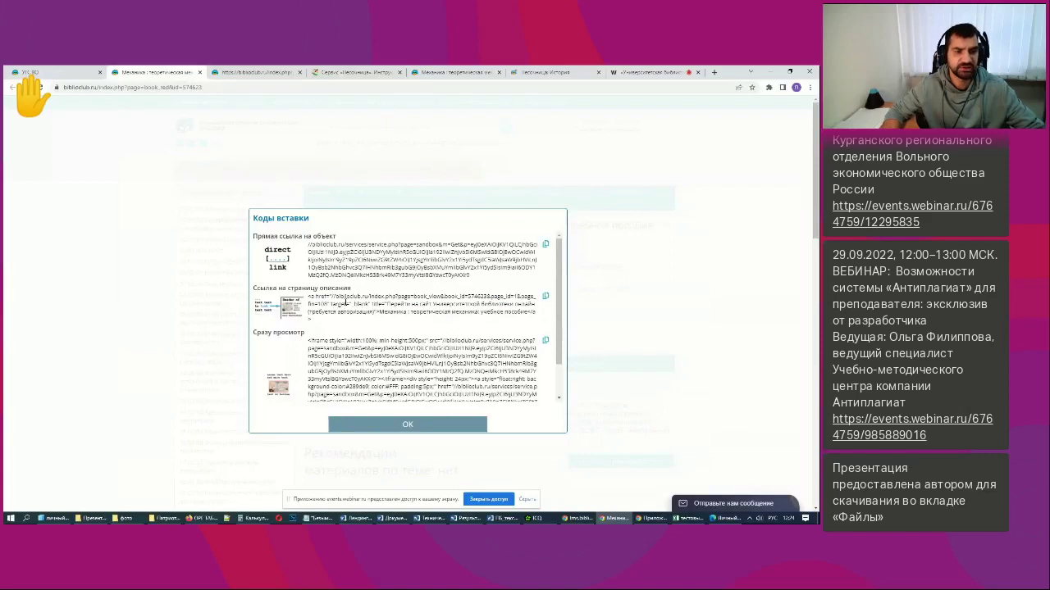
Copy the "Сразу просмотр" embed code of the textbook and close the "Коды вставки" window.
scroll(408, 316, "down", 1)
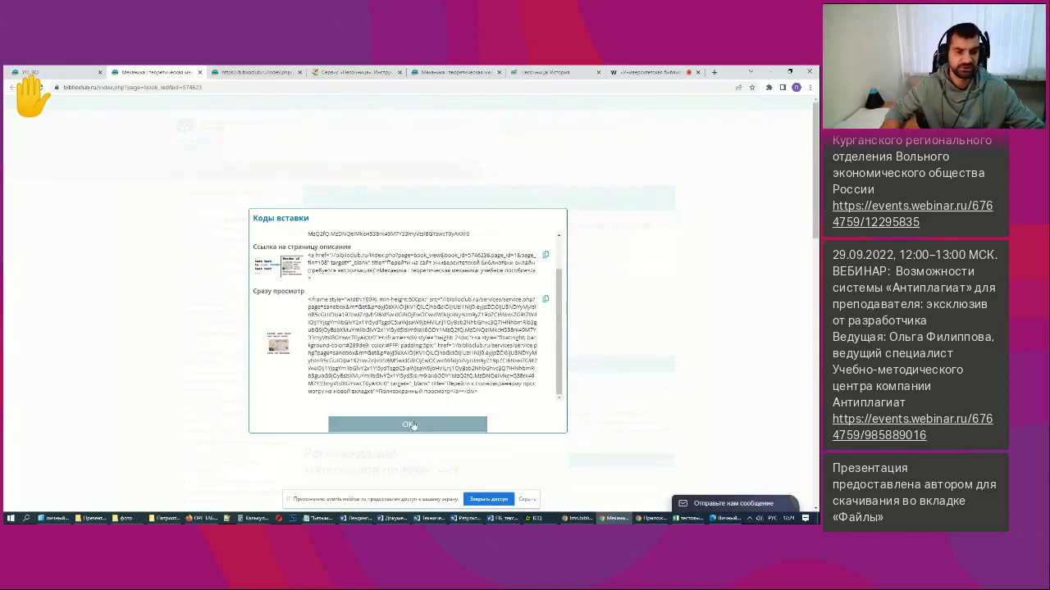
left_click(545, 301)
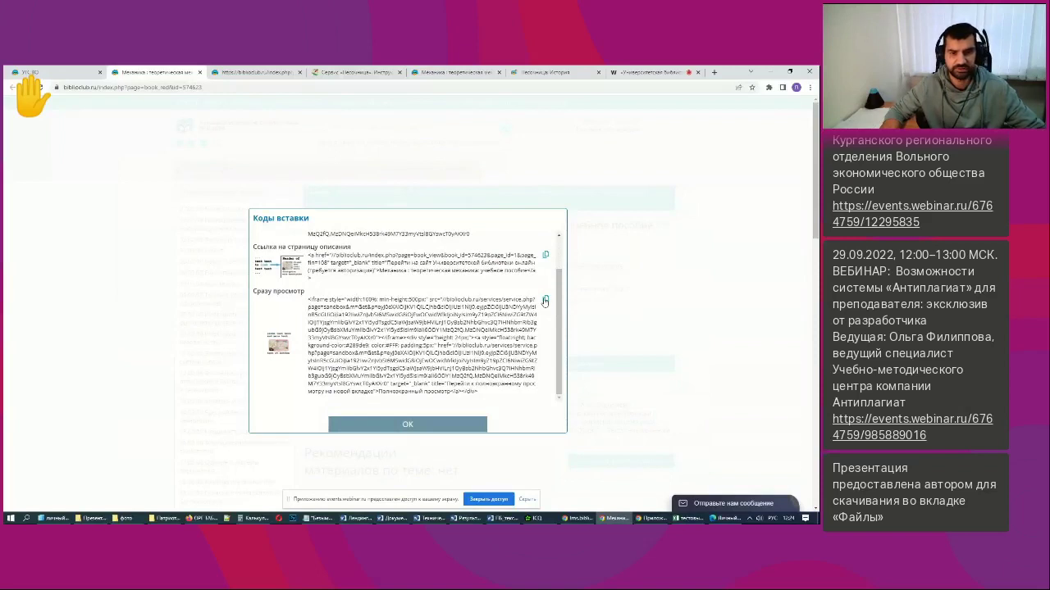
left_click(408, 426)
Look over the available actions on the textbook's page and switch to the webinar broadcast page.
scroll(507, 365, "down", 3)
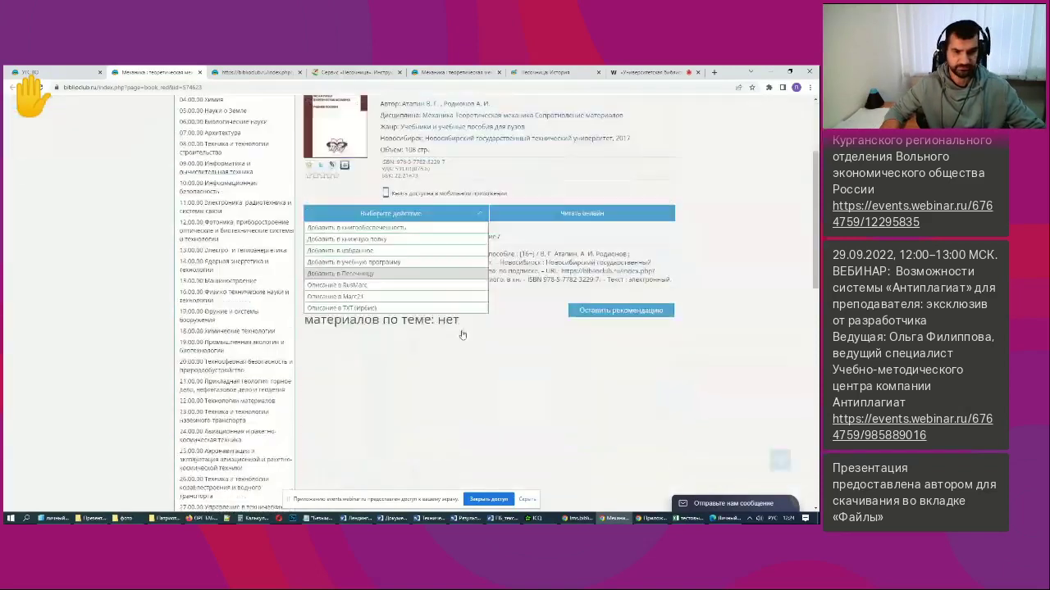
scroll(507, 365, "up", 4)
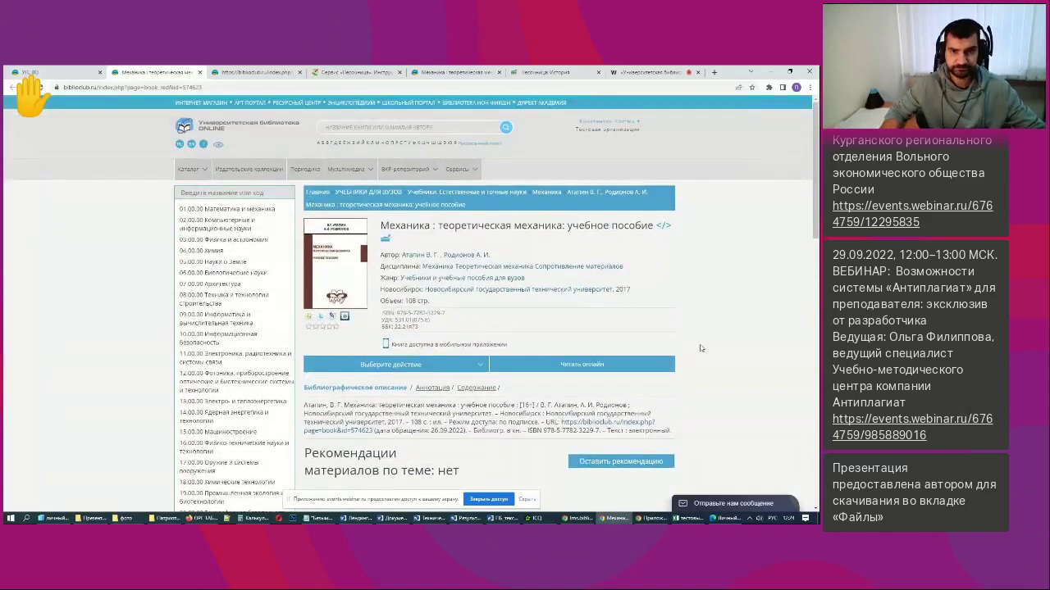
left_click(619, 72)
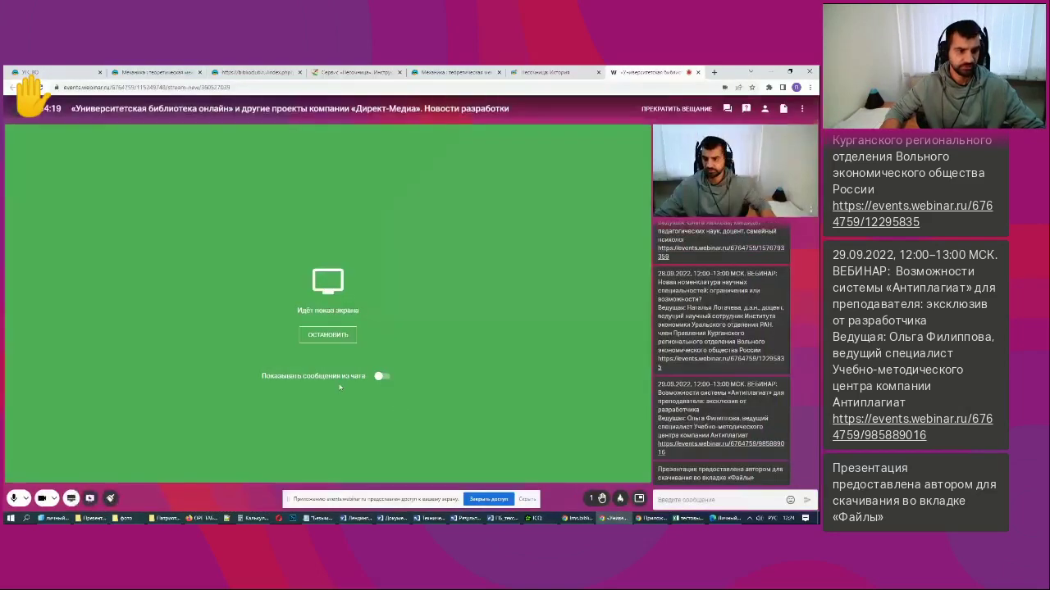